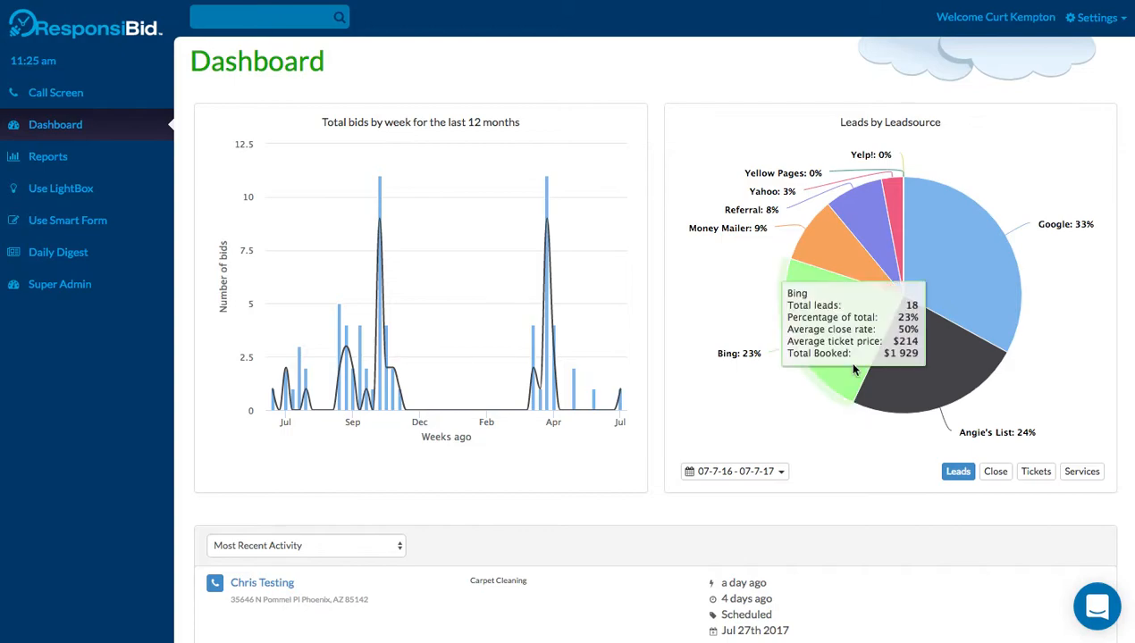
Activate Ceiling Fan Cleaning from the inactive modules in Settings > Services.
{"action": "left_click", "coordinate": [1100, 24]}
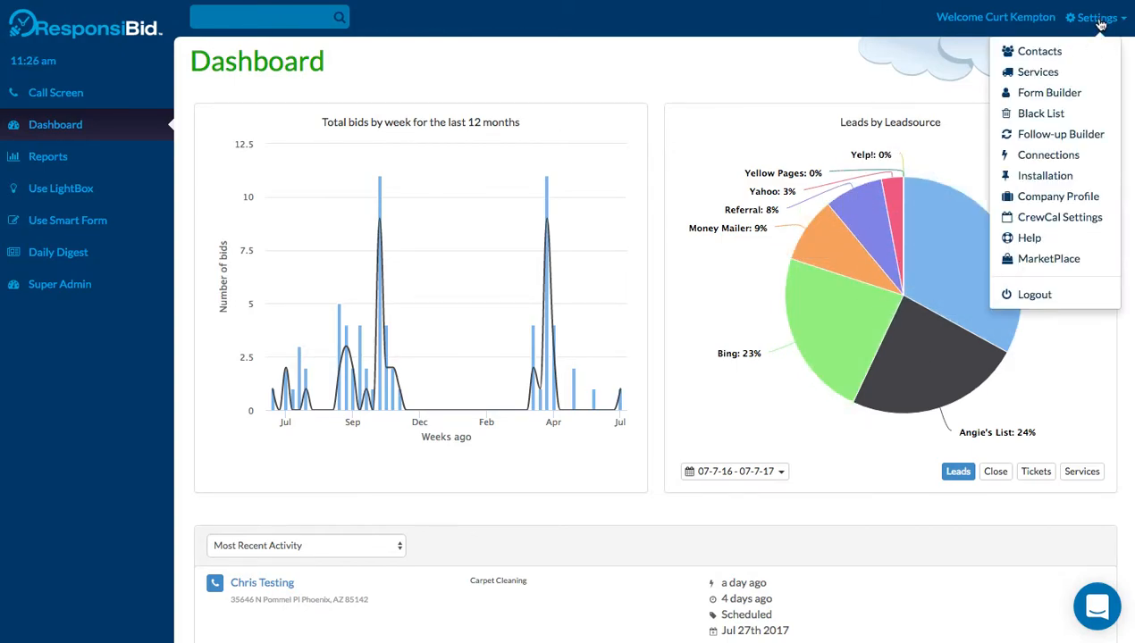
{"action": "left_click", "coordinate": [1045, 71]}
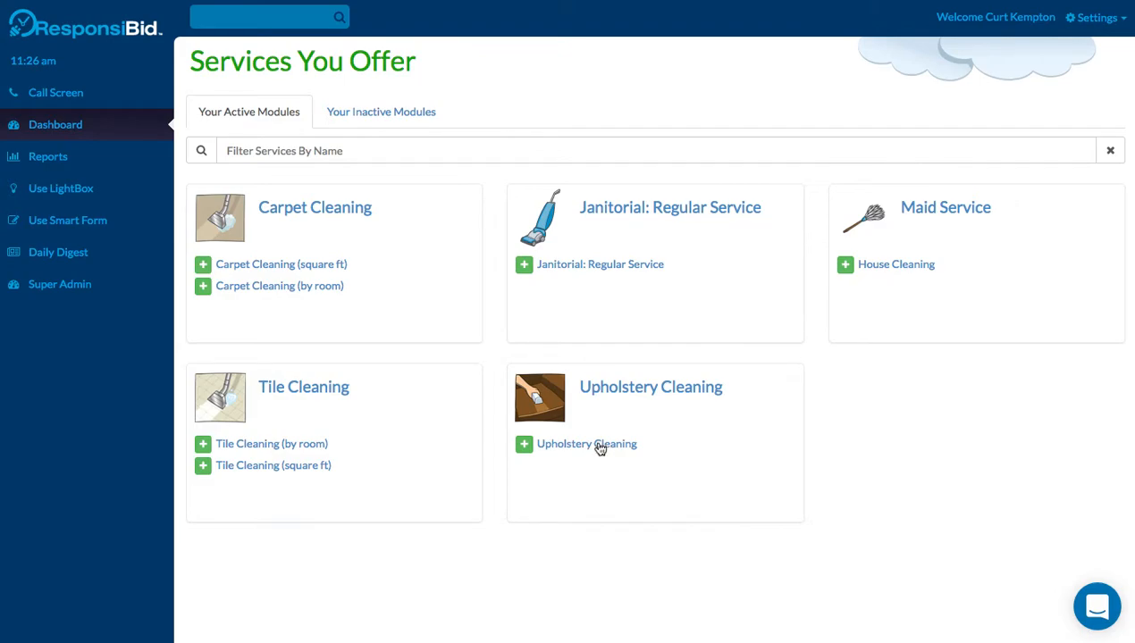
{"action": "left_click", "coordinate": [398, 125]}
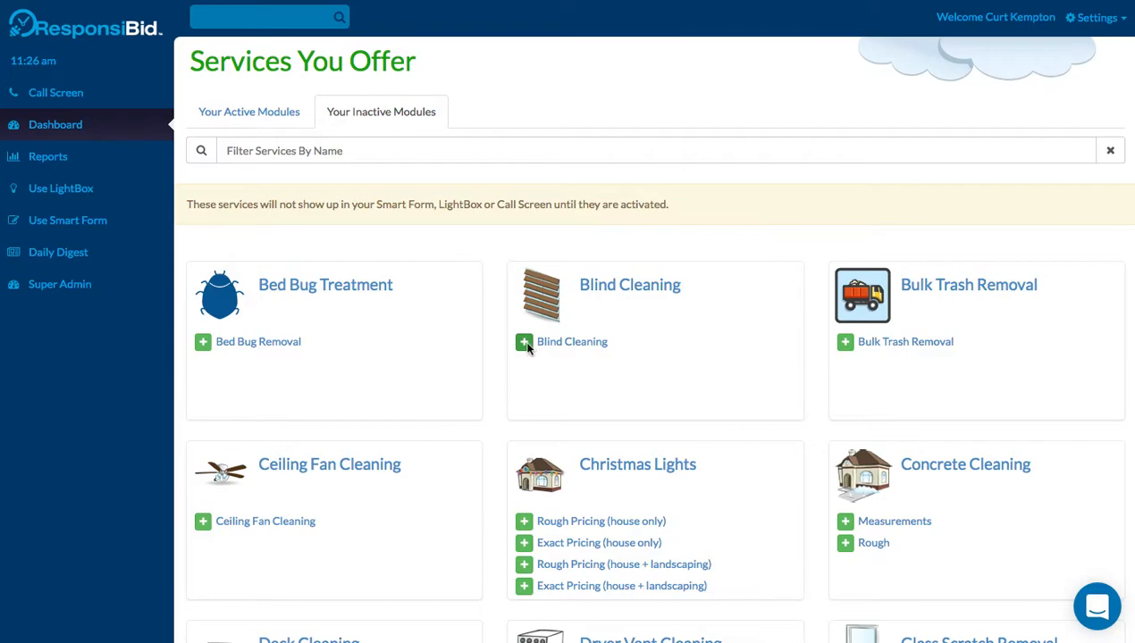
{"action": "left_click", "coordinate": [200, 526]}
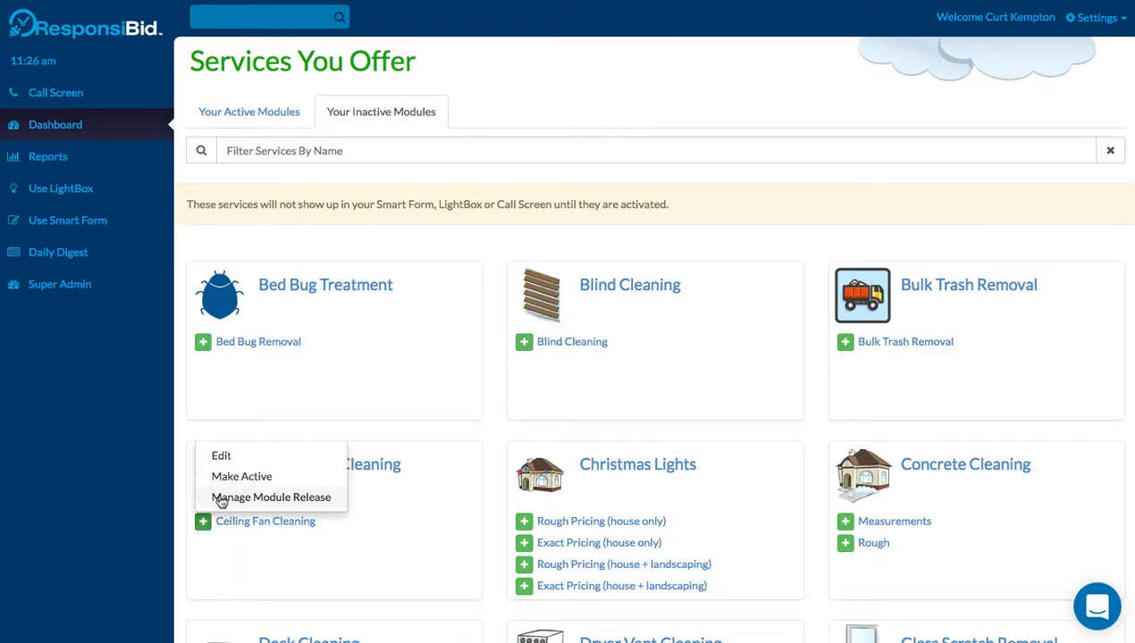
{"action": "left_click", "coordinate": [228, 477]}
{"action": "left_click", "coordinate": [247, 117]}
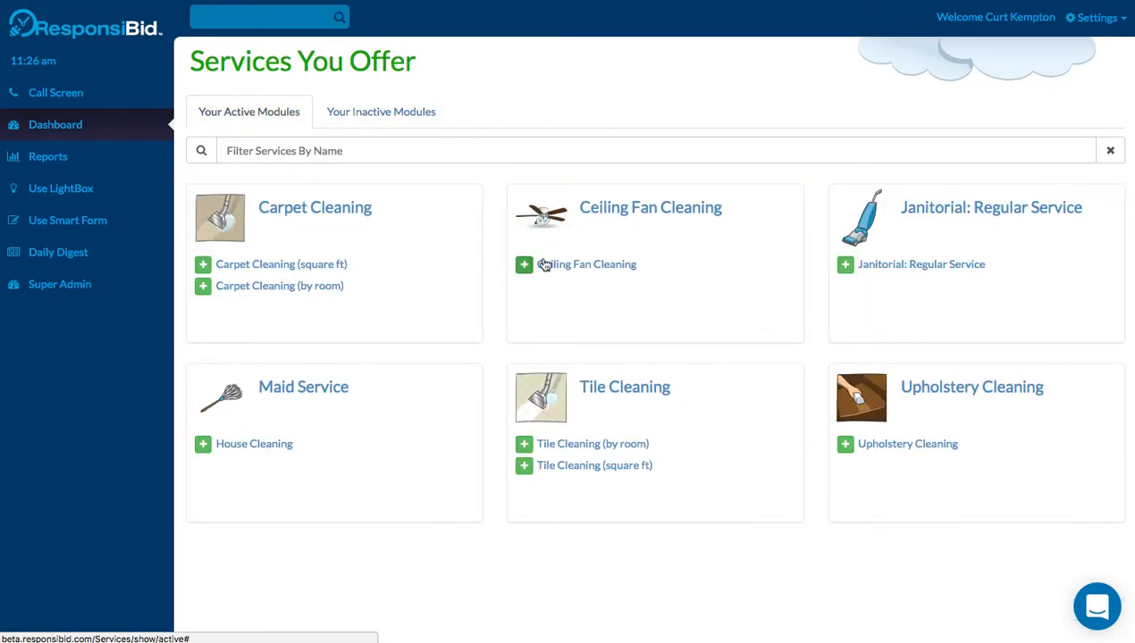
Make the Ceiling Fan Cleaning upsell specification-based with 2 Ceiling Fans With Lights.
{"action": "left_click", "coordinate": [601, 268]}
{"action": "left_click", "coordinate": [653, 195]}
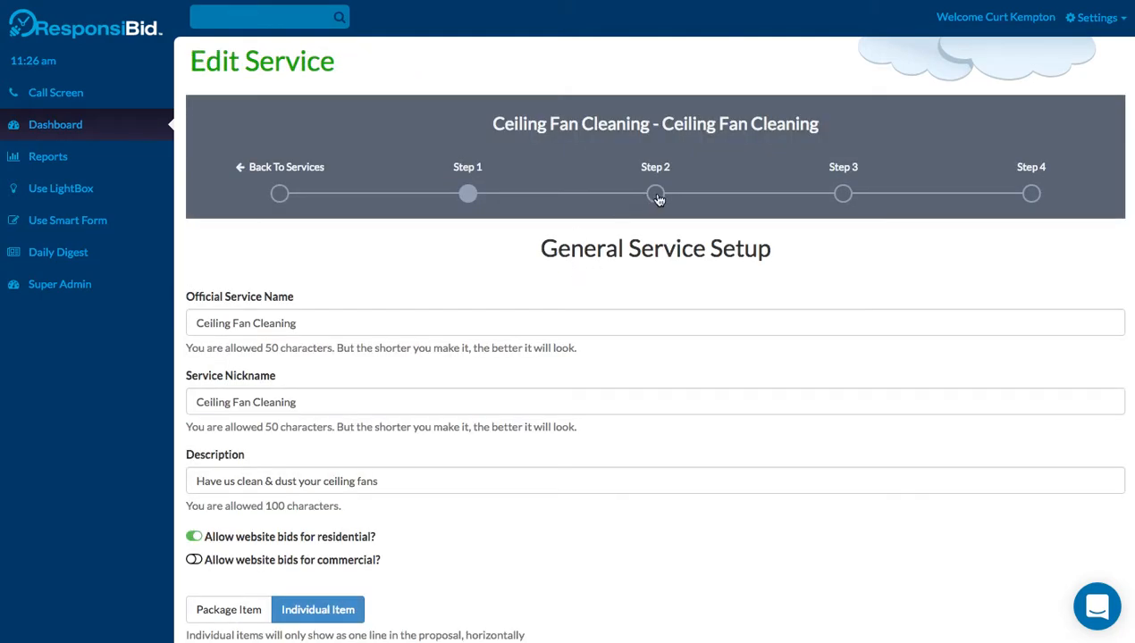
{"action": "scroll", "coordinate": [695, 407], "scroll_direction": "down", "scroll_amount": 10}
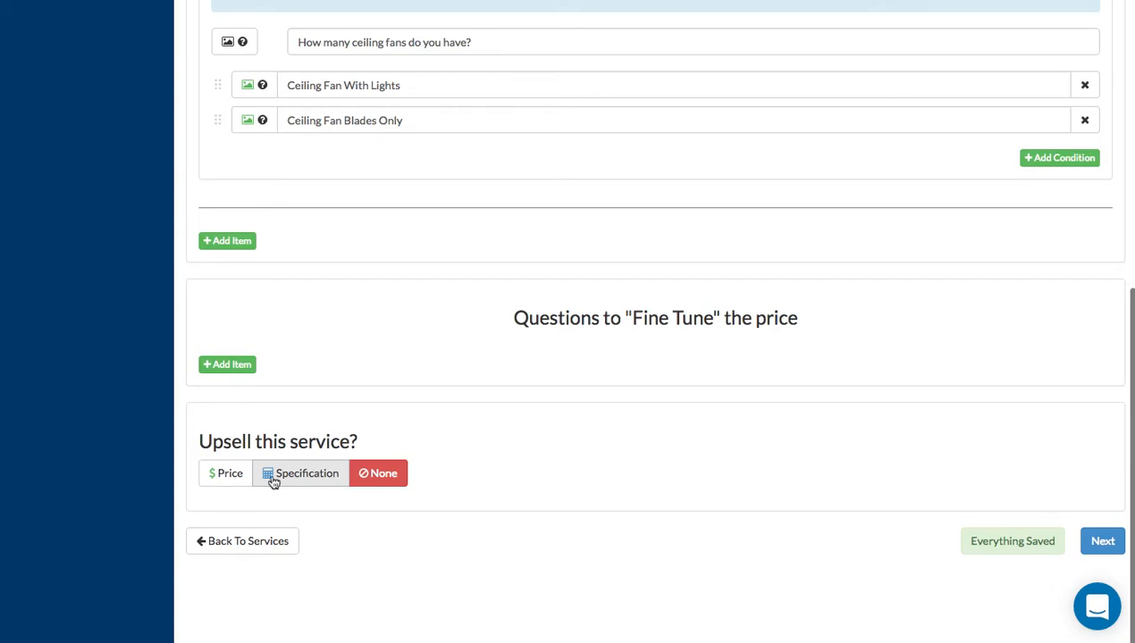
{"action": "left_click", "coordinate": [219, 479]}
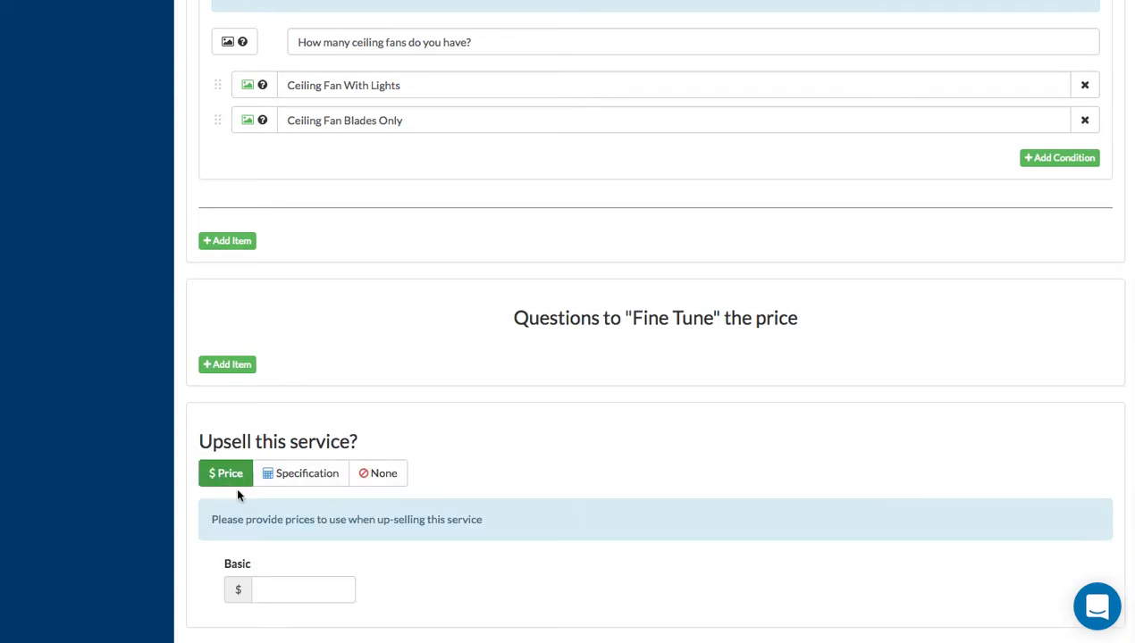
{"action": "left_click", "coordinate": [277, 590]}
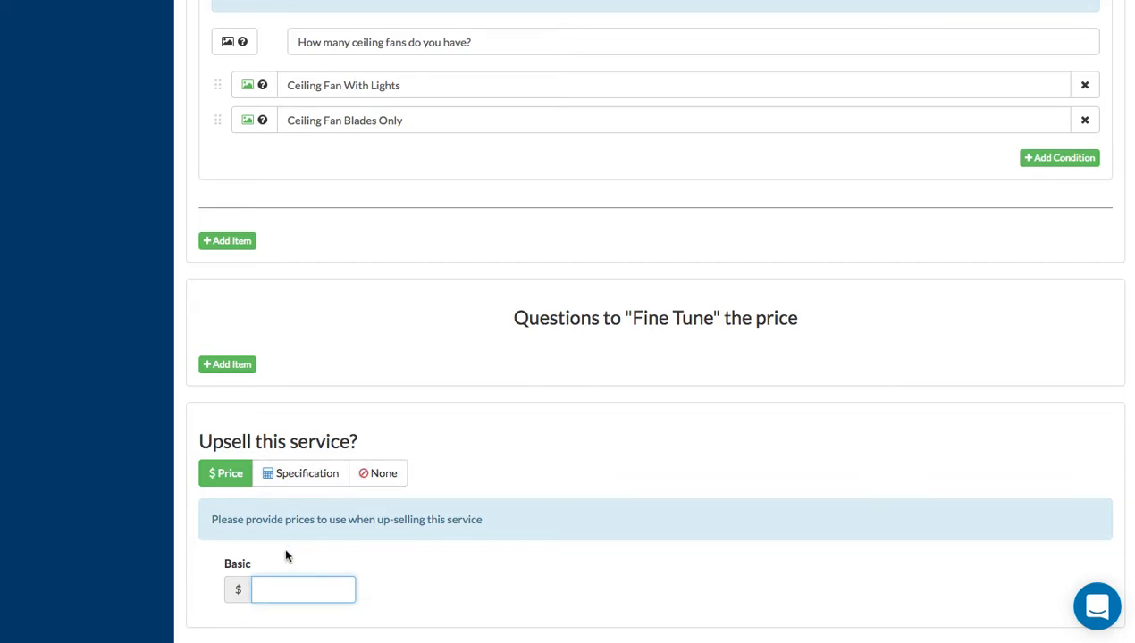
{"action": "left_click", "coordinate": [290, 474]}
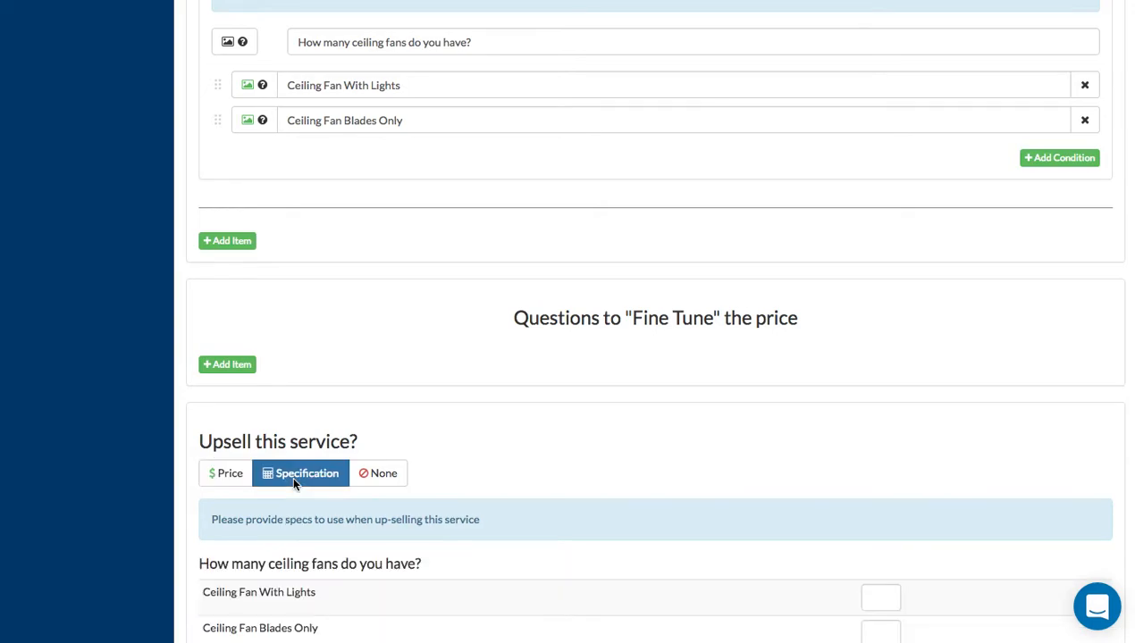
{"action": "scroll", "coordinate": [476, 547], "scroll_direction": "down", "scroll_amount": 4}
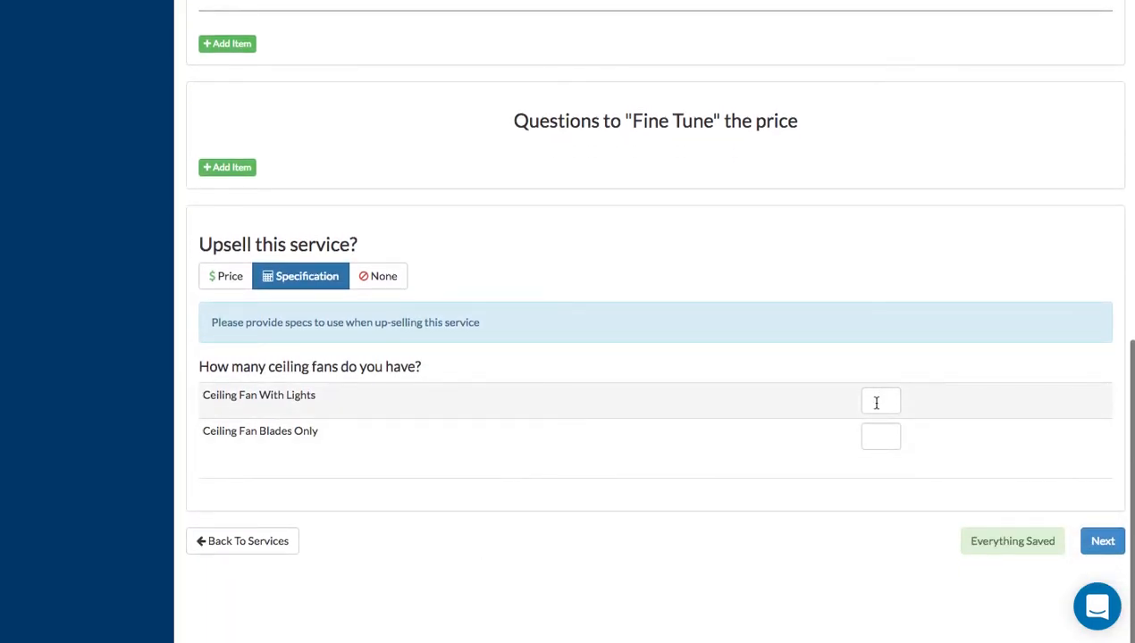
{"action": "left_click", "coordinate": [875, 401]}
{"action": "type", "text": "2"}
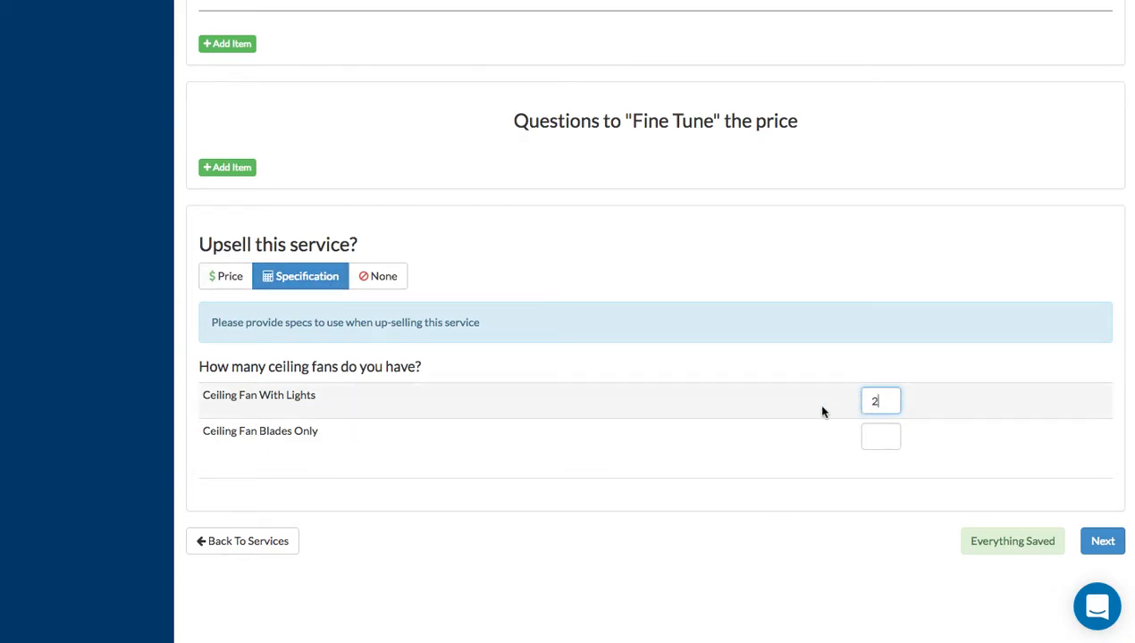
{"action": "key", "text": "Return"}
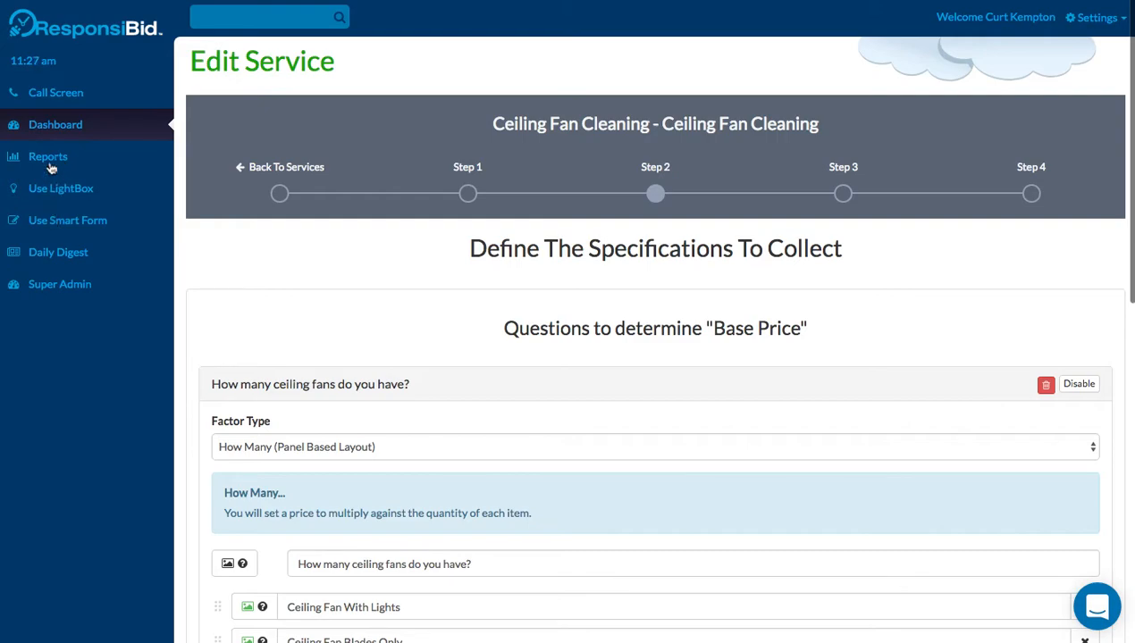
Open the customer's profile from recent activity and review its Custom Items section.
{"action": "left_click", "coordinate": [55, 125]}
{"action": "scroll", "coordinate": [386, 473], "scroll_direction": "down", "scroll_amount": 2}
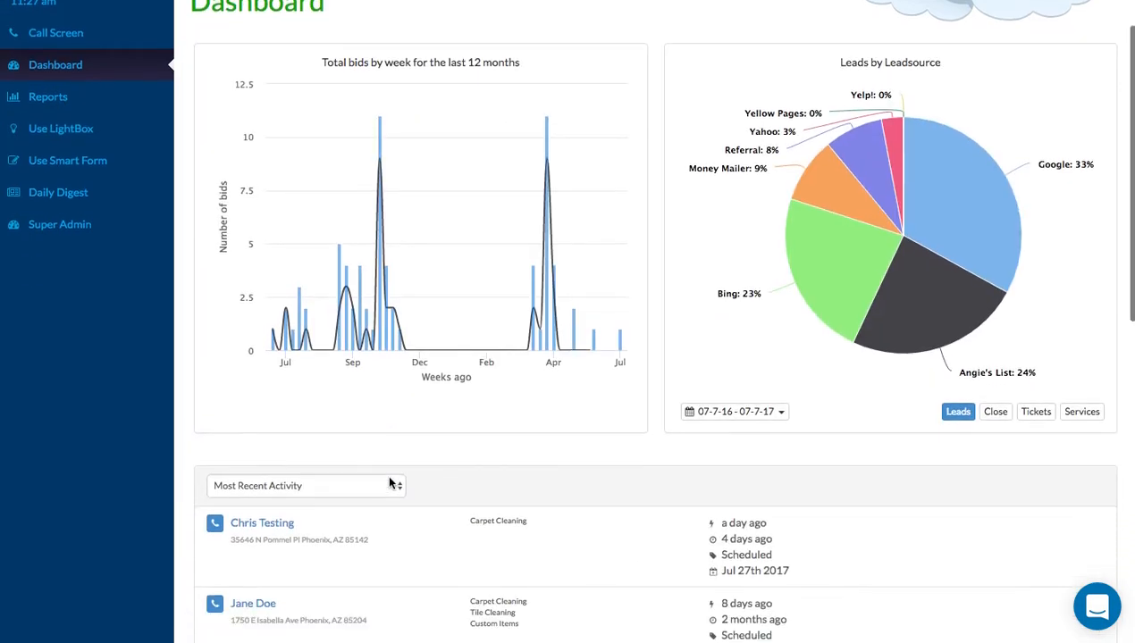
{"action": "left_click", "coordinate": [247, 577]}
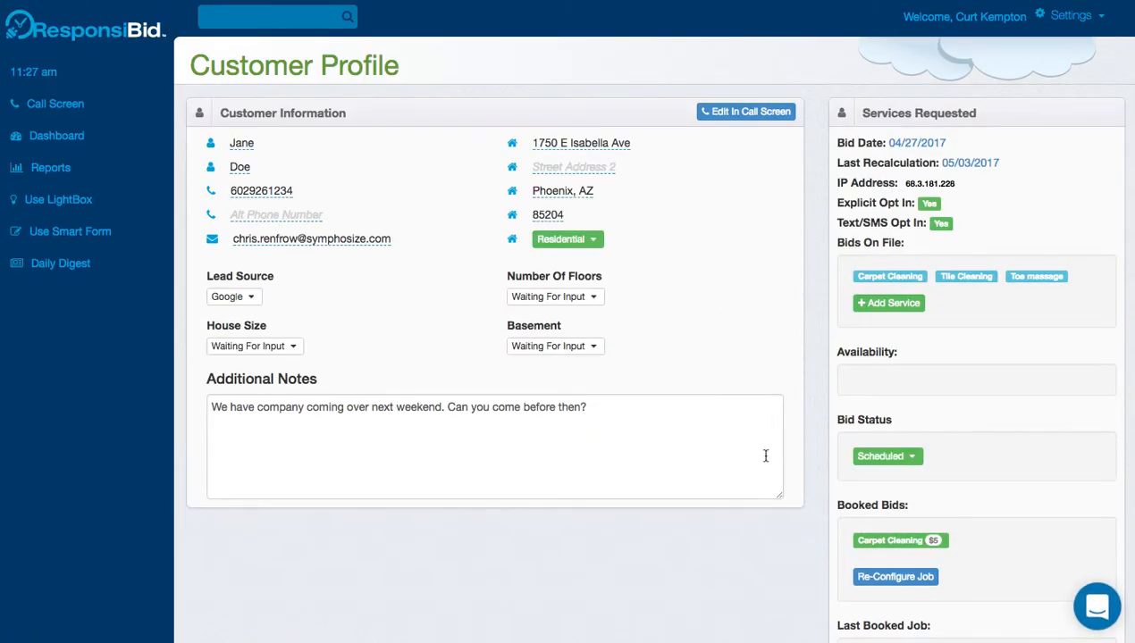
{"action": "scroll", "coordinate": [762, 451], "scroll_direction": "down", "scroll_amount": 1}
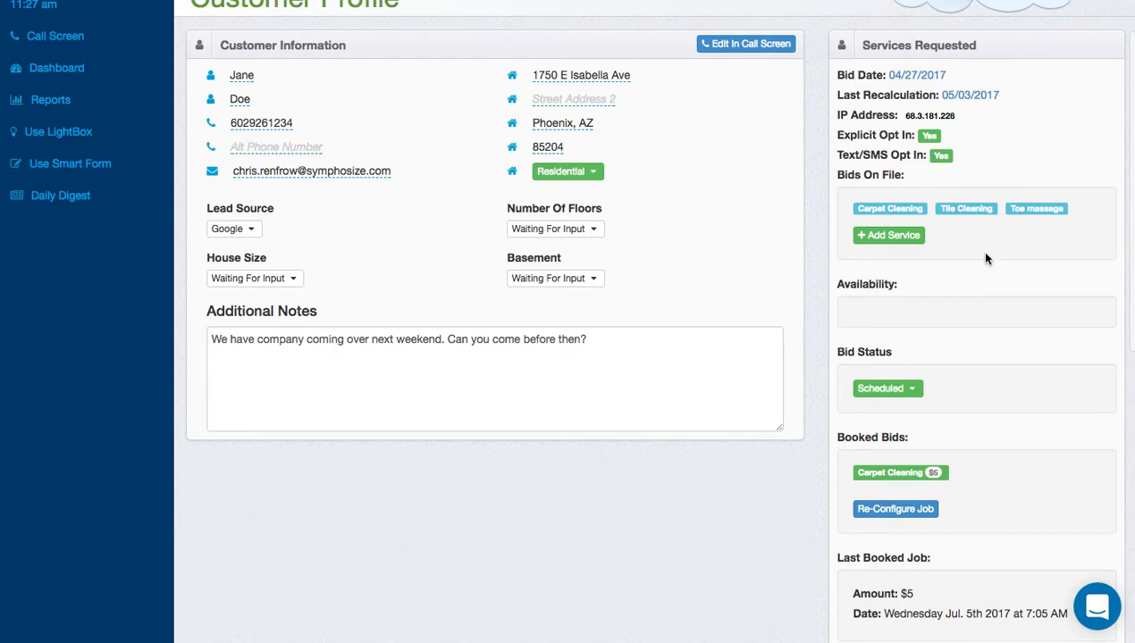
{"action": "scroll", "coordinate": [986, 258], "scroll_direction": "down", "scroll_amount": 10}
{"action": "left_click", "coordinate": [400, 487]}
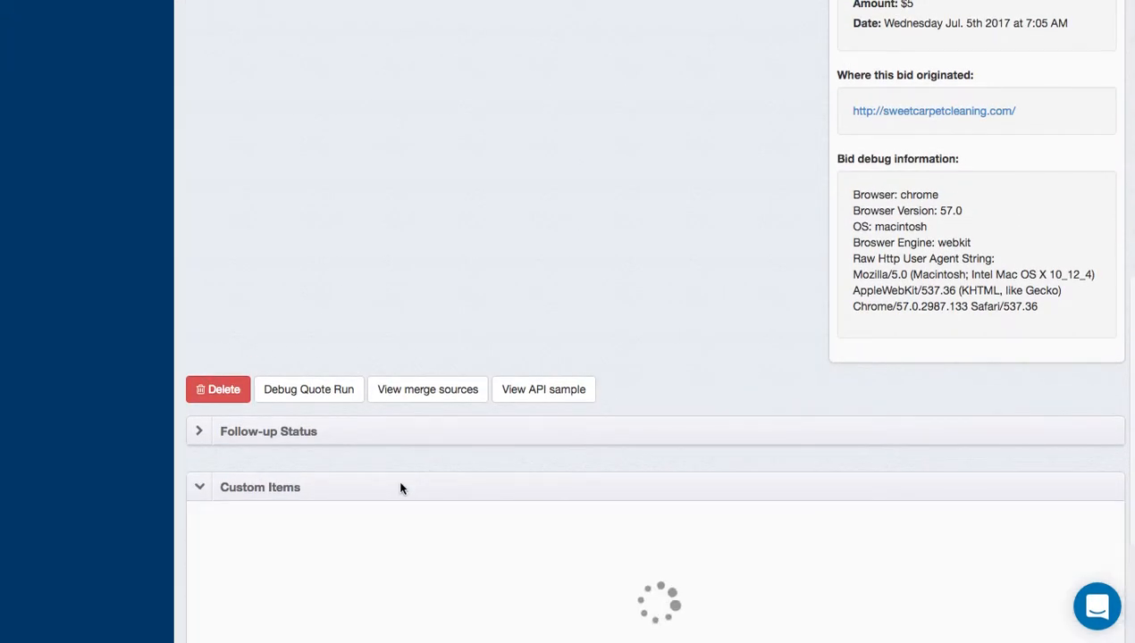
{"action": "scroll", "coordinate": [393, 486], "scroll_direction": "down", "scroll_amount": 2}
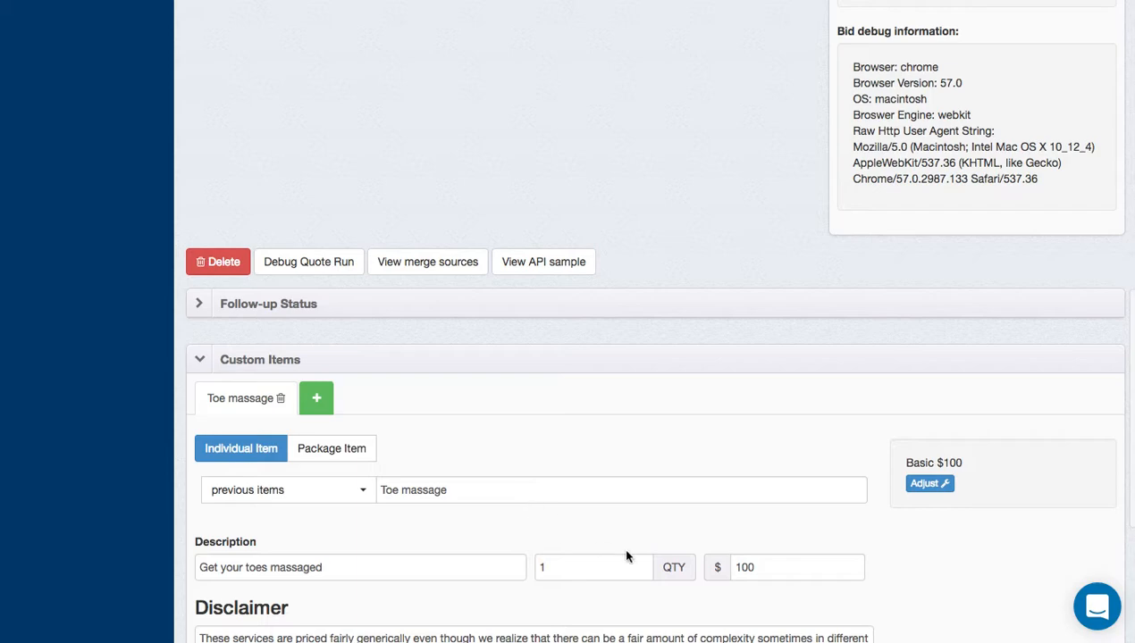
{"action": "scroll", "coordinate": [834, 517], "scroll_direction": "up", "scroll_amount": 15}
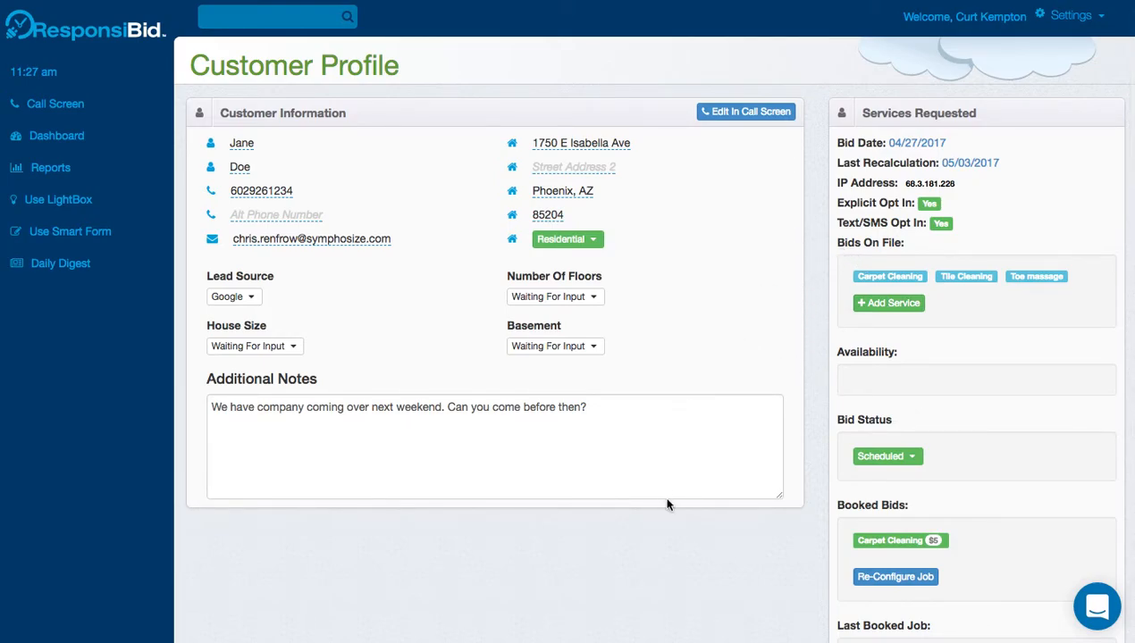
{"action": "scroll", "coordinate": [665, 504], "scroll_direction": "down", "scroll_amount": 15}
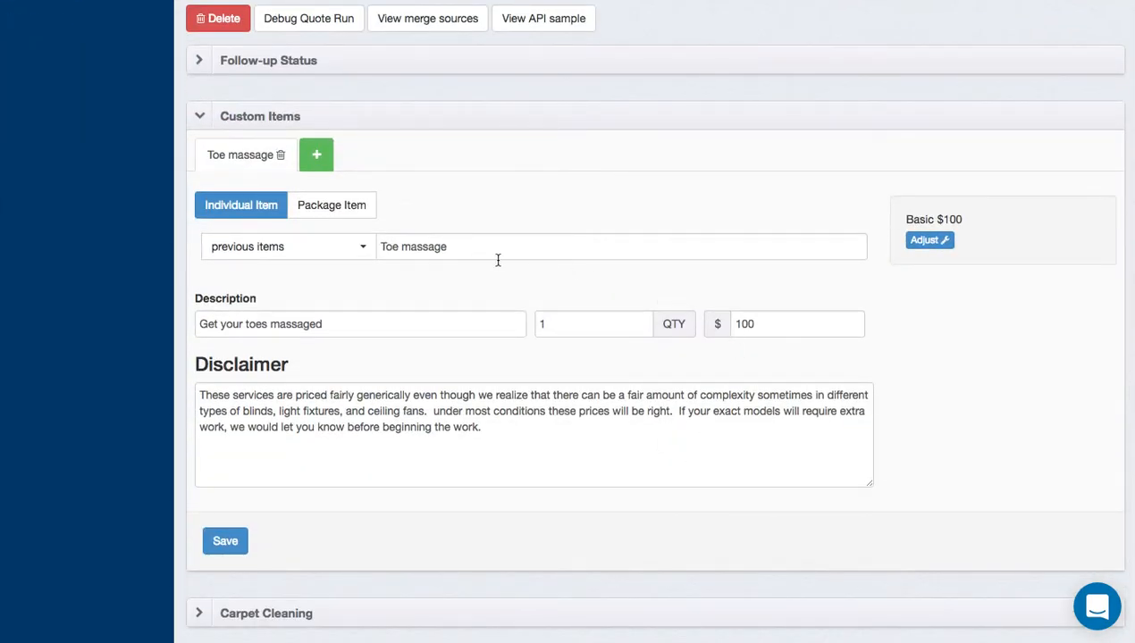
{"action": "left_click", "coordinate": [528, 125]}
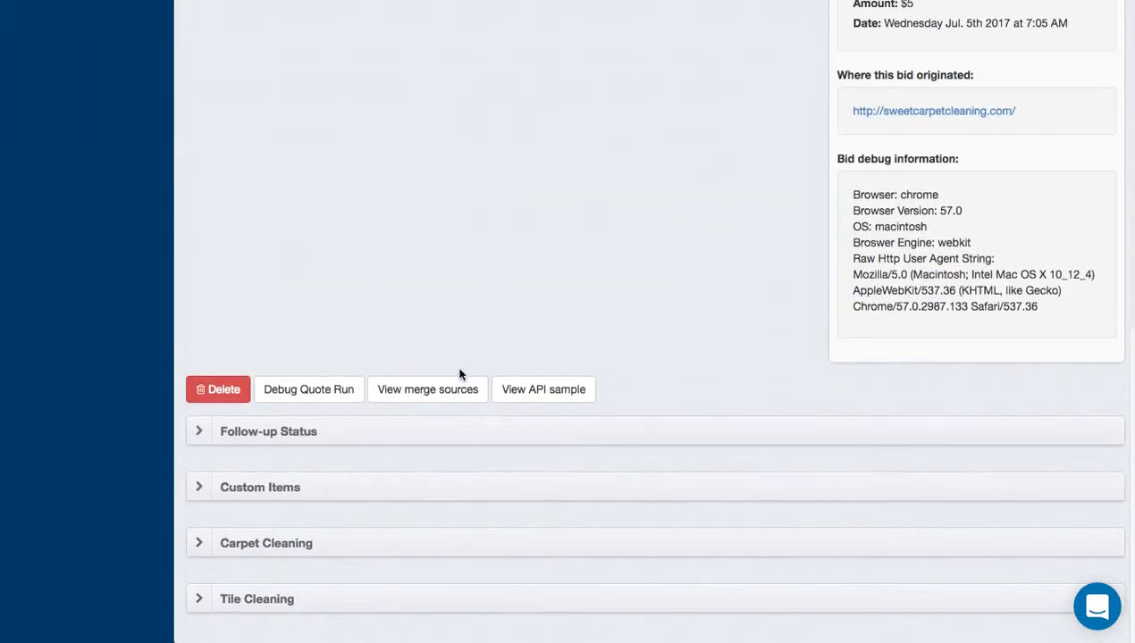
Set the Carpet Cleaning prices to $100, $200 and $300 and save them.
{"action": "left_click", "coordinate": [416, 543]}
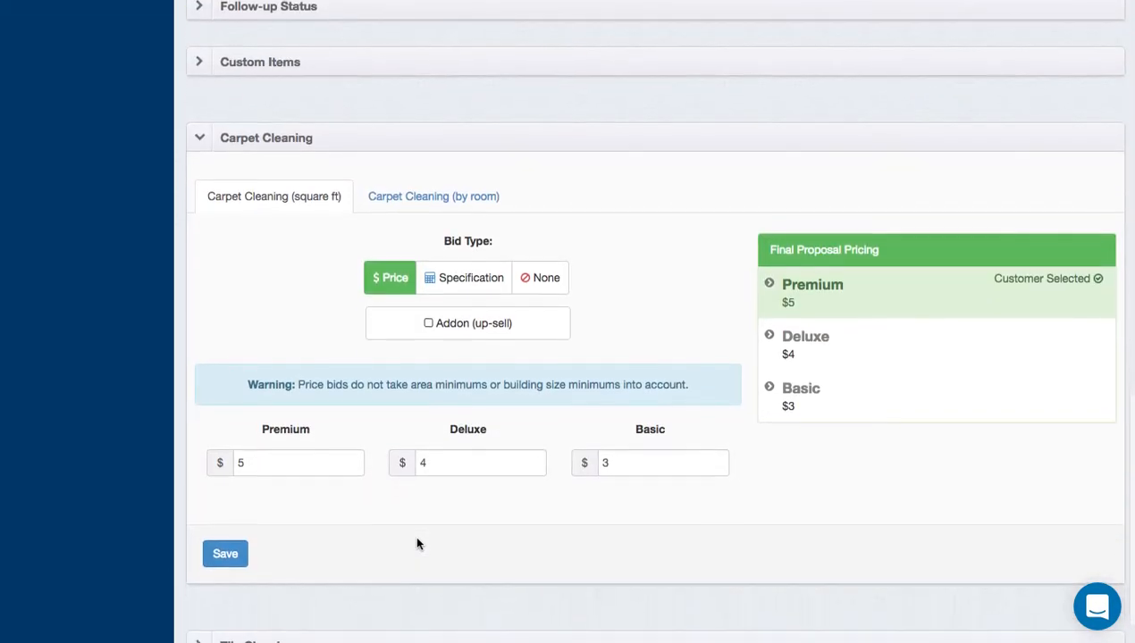
{"action": "double_click", "coordinate": [280, 463]}
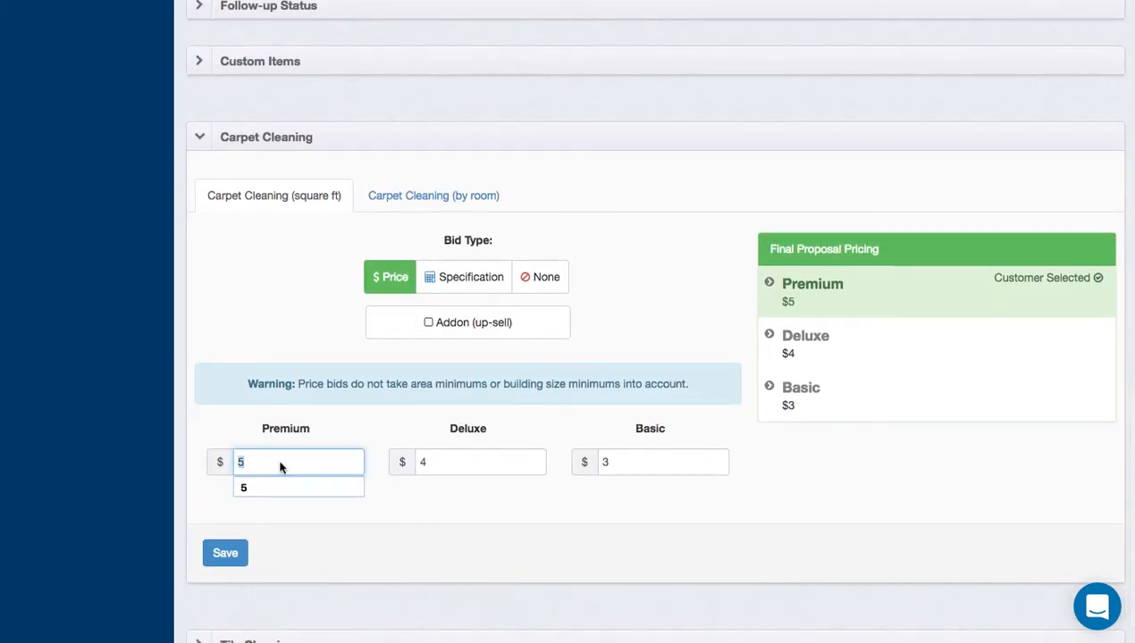
{"action": "type", "text": "100"}
{"action": "key", "text": "Tab"}
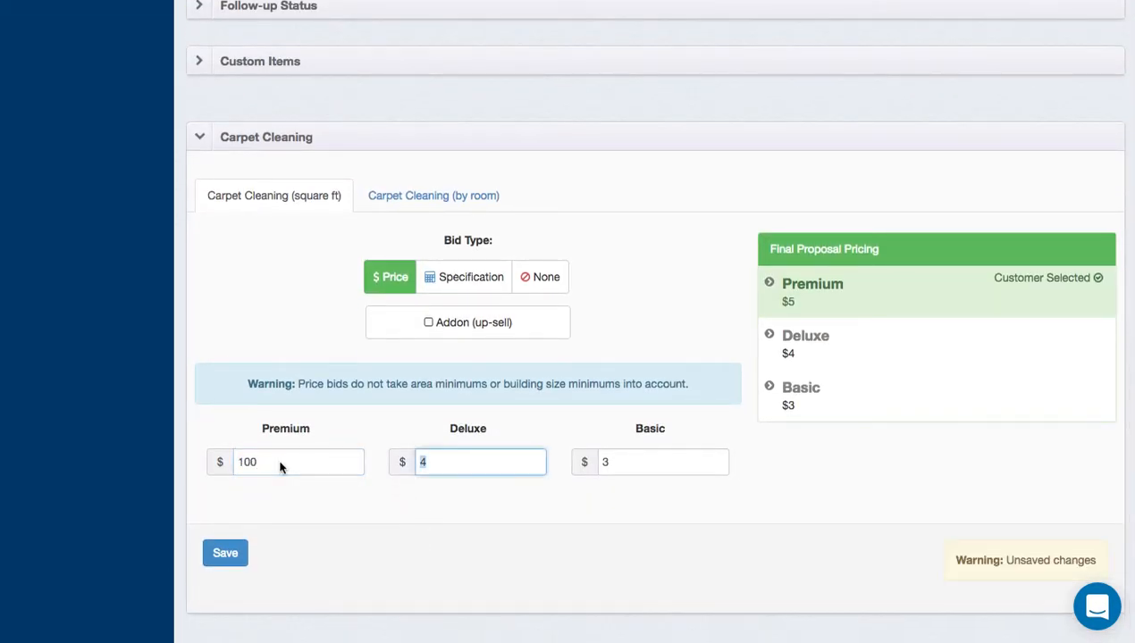
{"action": "type", "text": "200"}
{"action": "key", "text": "Tab"}
{"action": "type", "text": "300"}
{"action": "key", "text": "Tab"}
{"action": "left_click", "coordinate": [225, 554]}
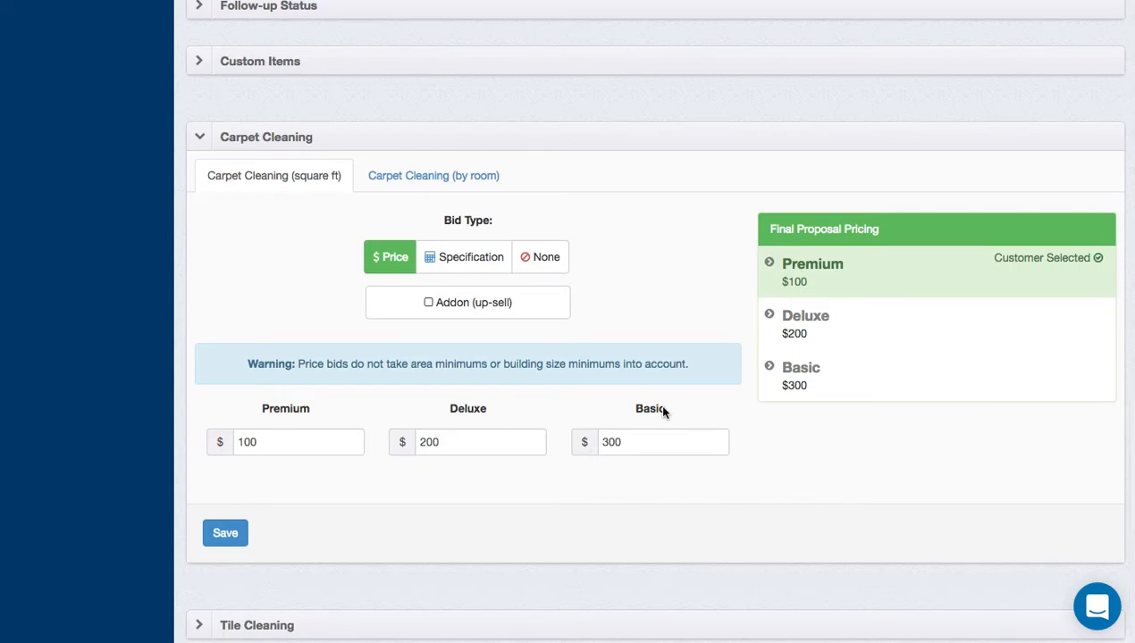
{"action": "scroll", "coordinate": [662, 410], "scroll_direction": "down", "scroll_amount": 2}
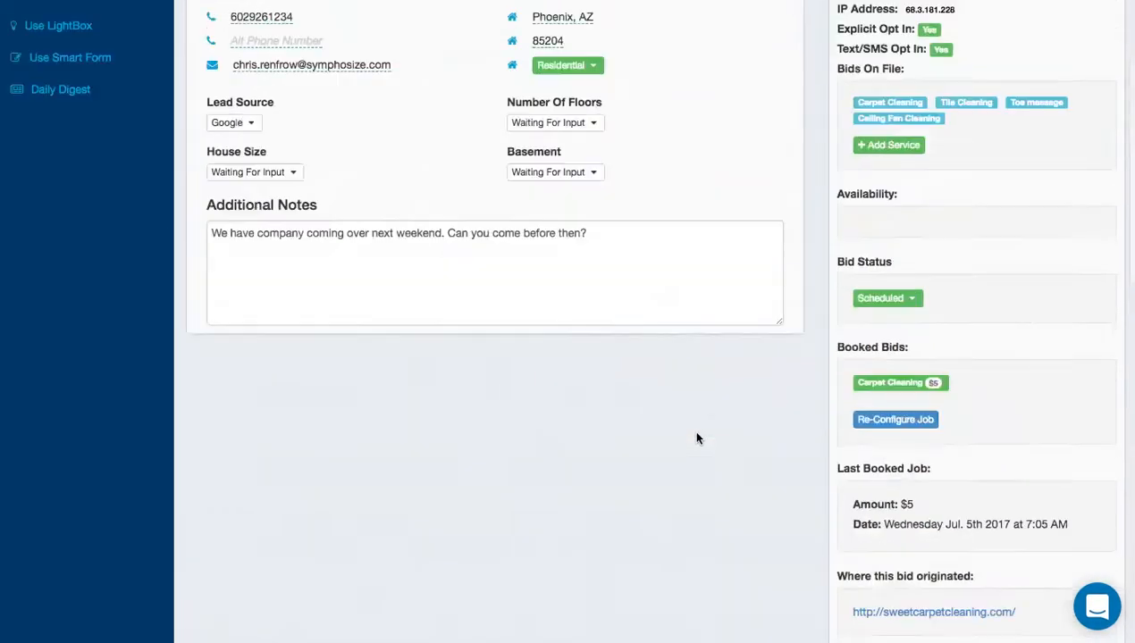
{"action": "scroll", "coordinate": [698, 438], "scroll_direction": "up", "scroll_amount": 5}
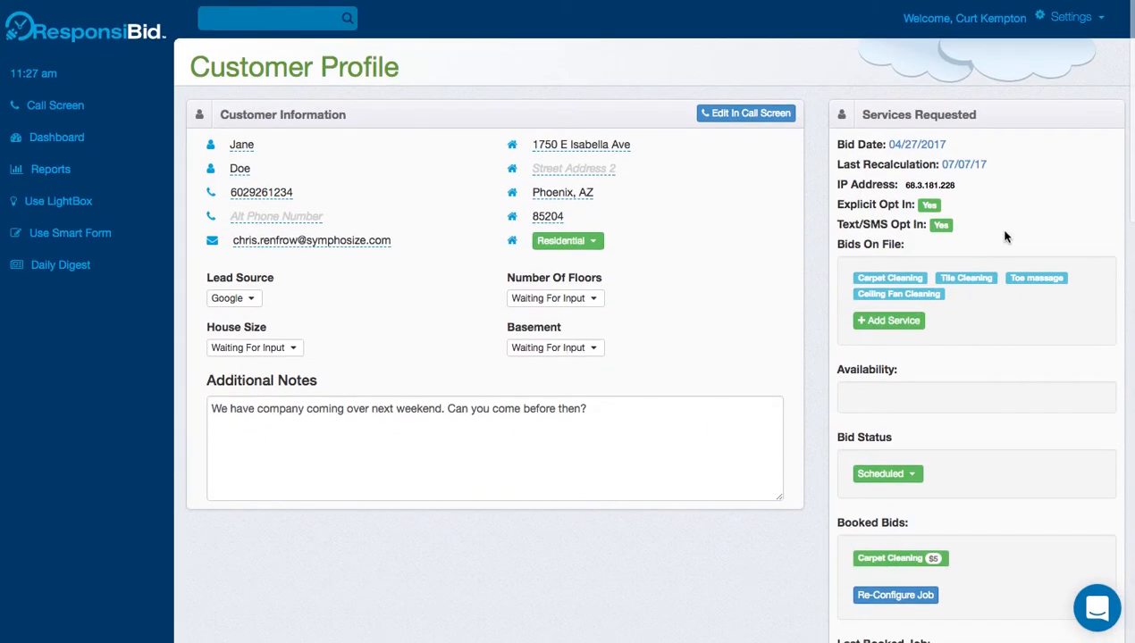
{"action": "left_click", "coordinate": [965, 163]}
{"action": "scroll", "coordinate": [731, 446], "scroll_direction": "down", "scroll_amount": 5}
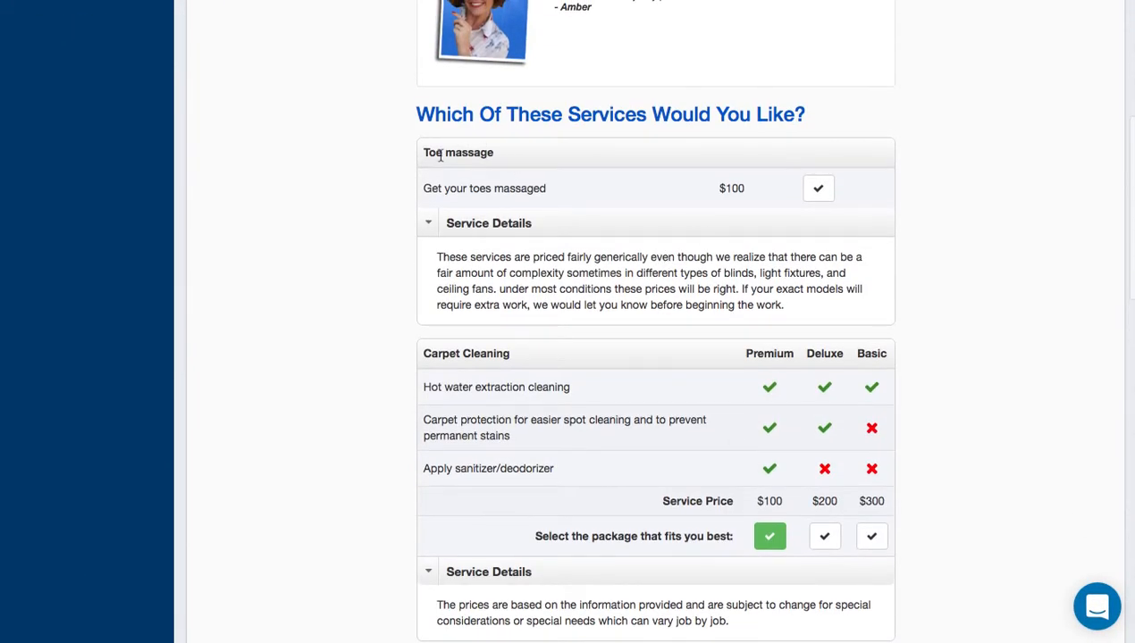
{"action": "scroll", "coordinate": [491, 415], "scroll_direction": "down", "scroll_amount": 6}
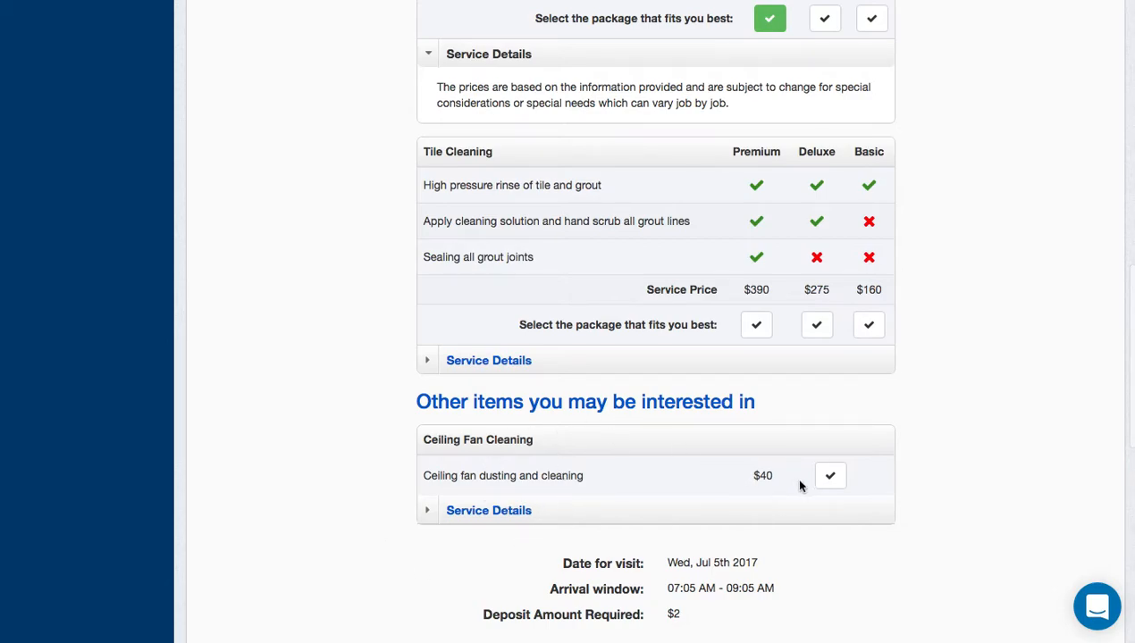
{"action": "left_click", "coordinate": [546, 508]}
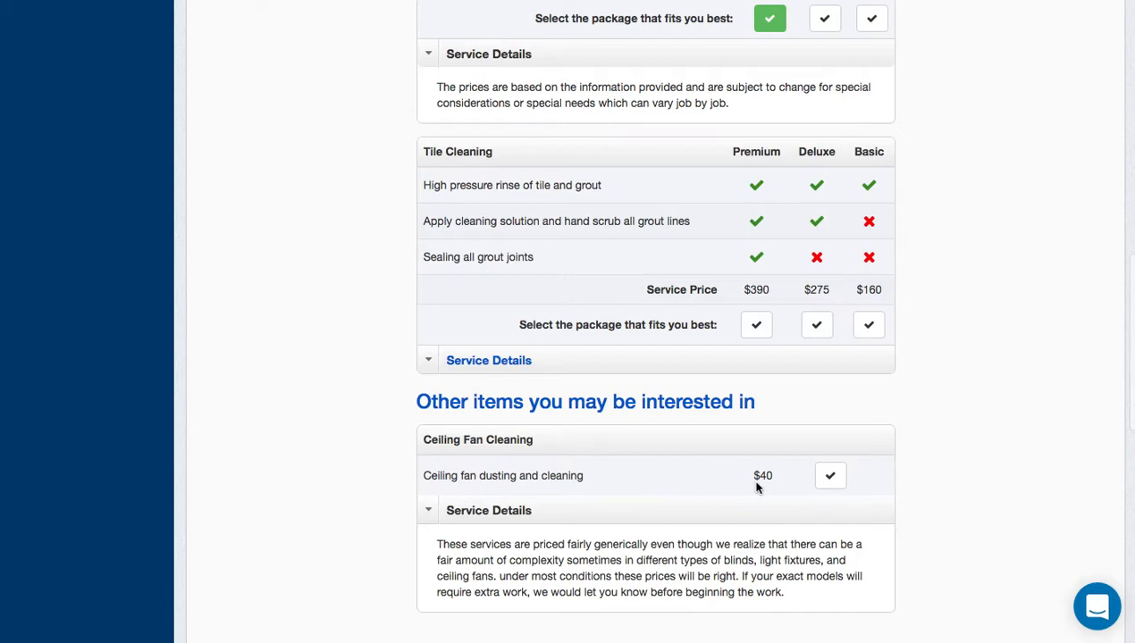
{"action": "left_click_drag", "start_coordinate": [420, 406], "coordinate": [729, 410]}
{"action": "left_click", "coordinate": [785, 418]}
{"action": "scroll", "coordinate": [850, 350], "scroll_direction": "up", "scroll_amount": 15}
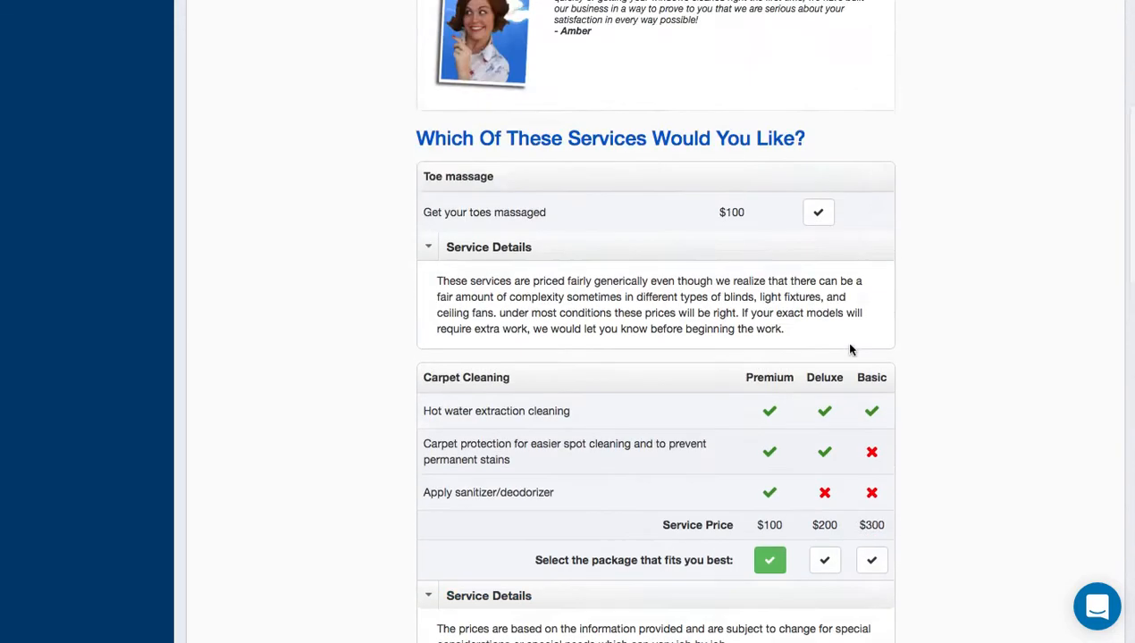
{"action": "left_click", "coordinate": [885, 116]}
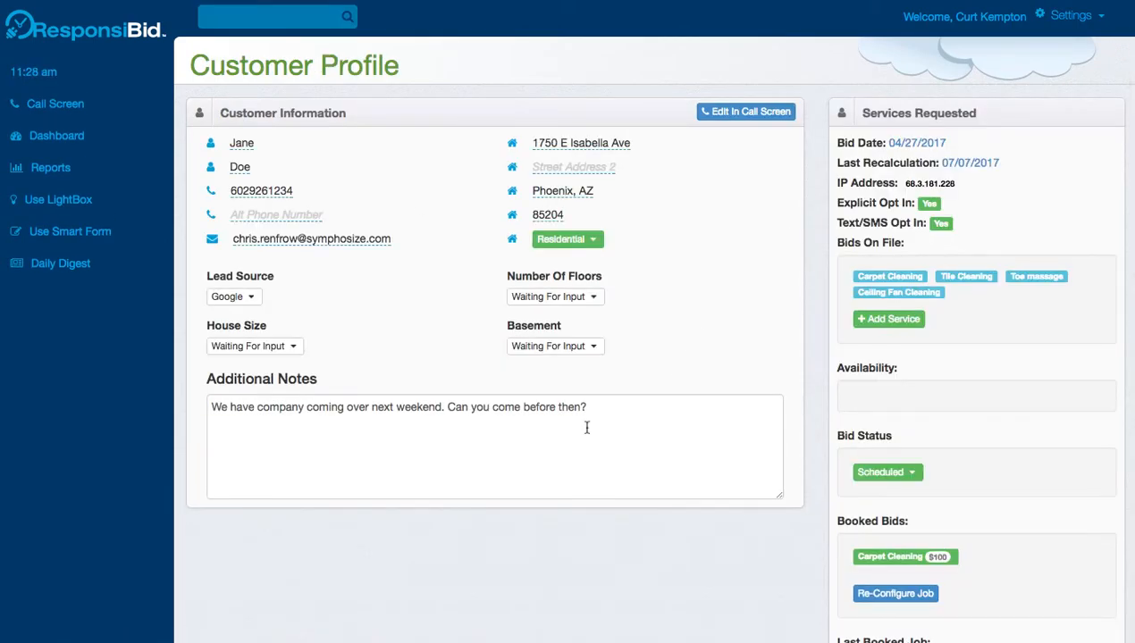
Remove Ceiling Fan Cleaning as an up-sell, set 5 fans with lights, save, and open the proposal.
{"action": "scroll", "coordinate": [586, 427], "scroll_direction": "down", "scroll_amount": 15}
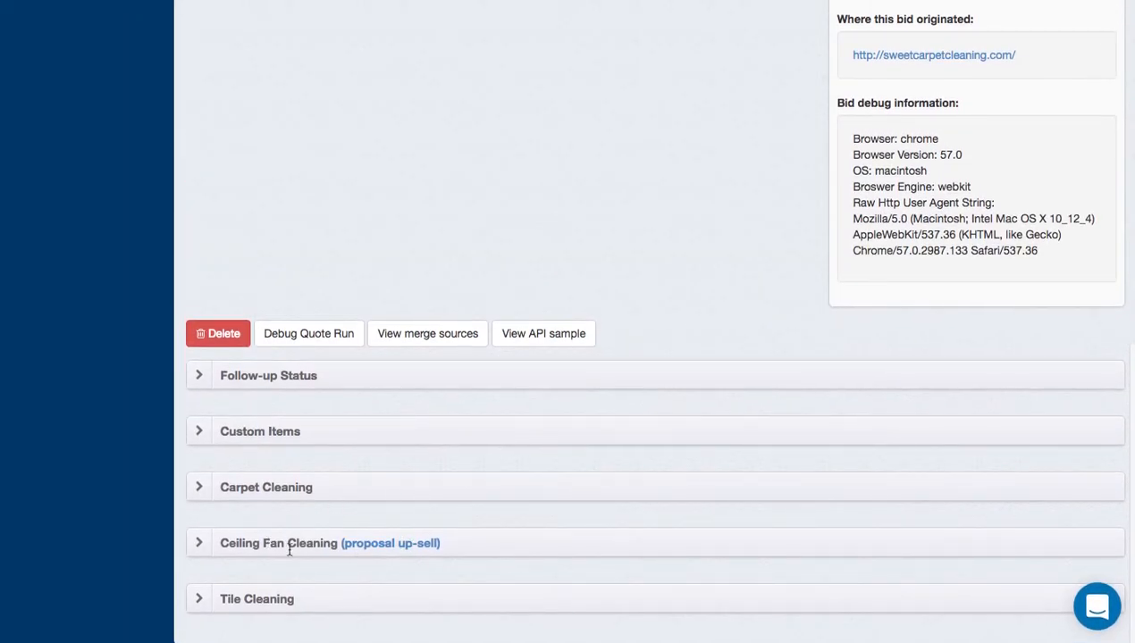
{"action": "left_click", "coordinate": [504, 552]}
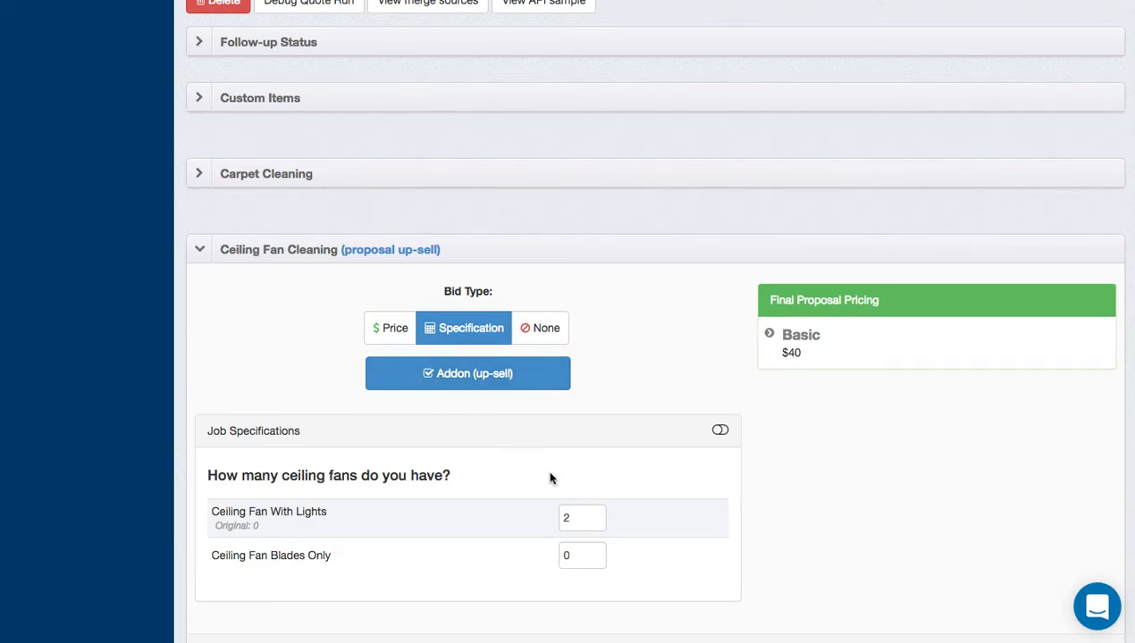
{"action": "left_click", "coordinate": [449, 380]}
{"action": "left_click", "coordinate": [584, 522]}
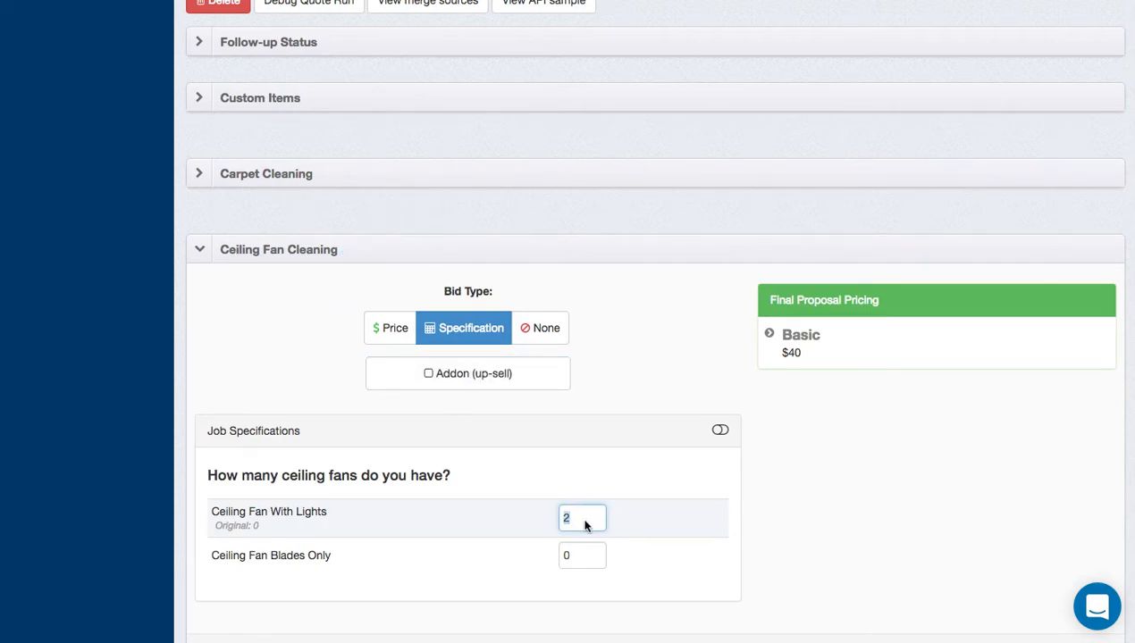
{"action": "type", "text": "5"}
{"action": "scroll", "coordinate": [632, 525], "scroll_direction": "down", "scroll_amount": 3}
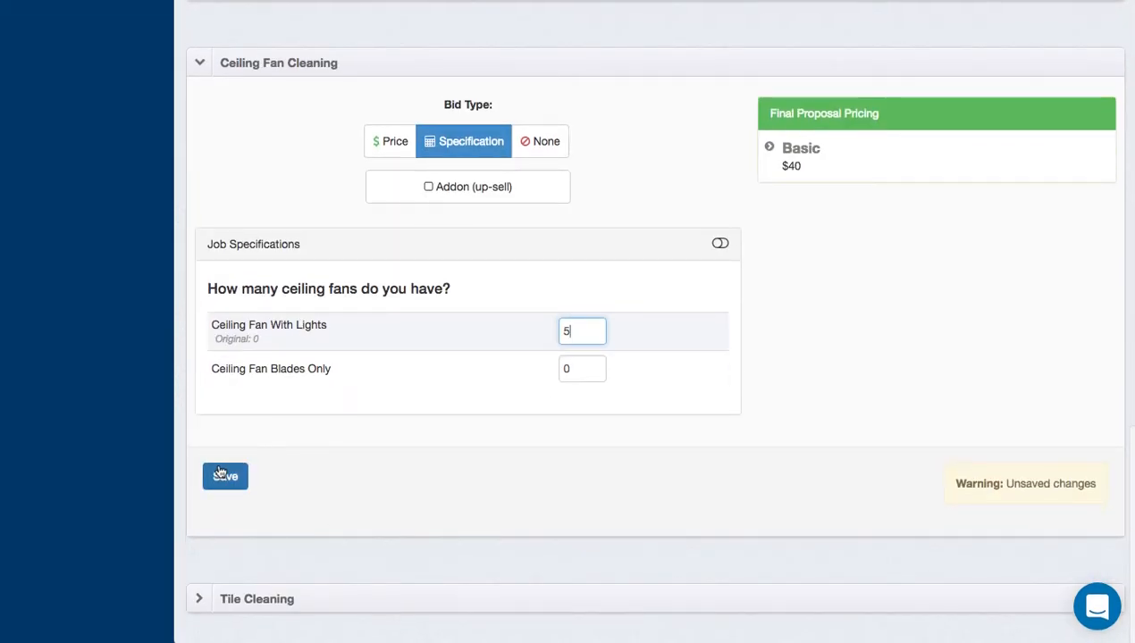
{"action": "left_click", "coordinate": [219, 475]}
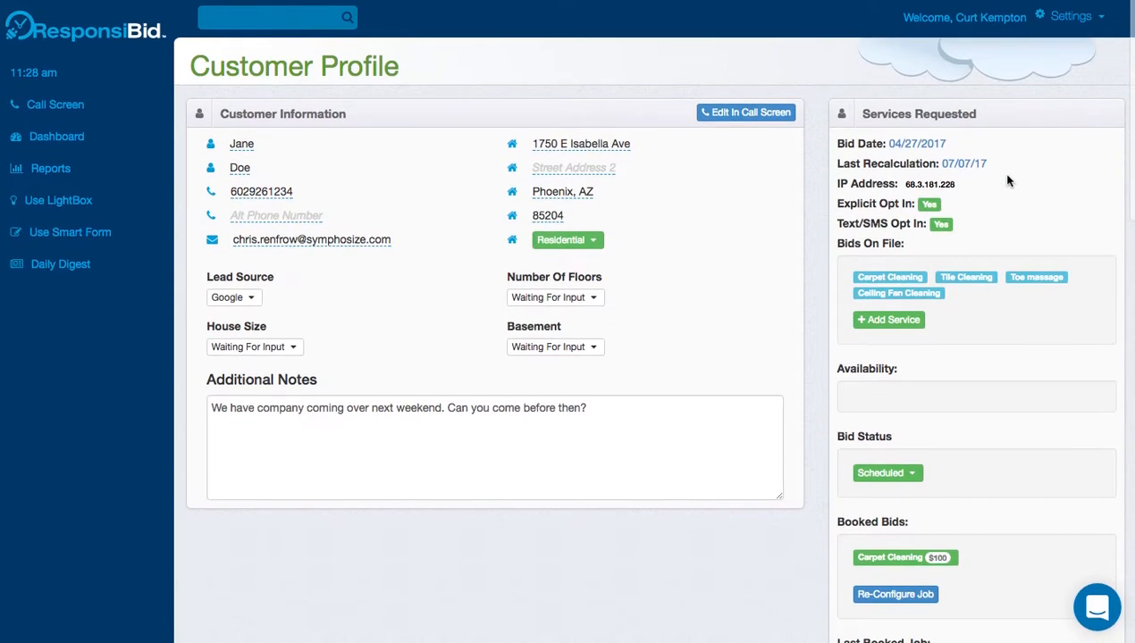
{"action": "left_click", "coordinate": [973, 162]}
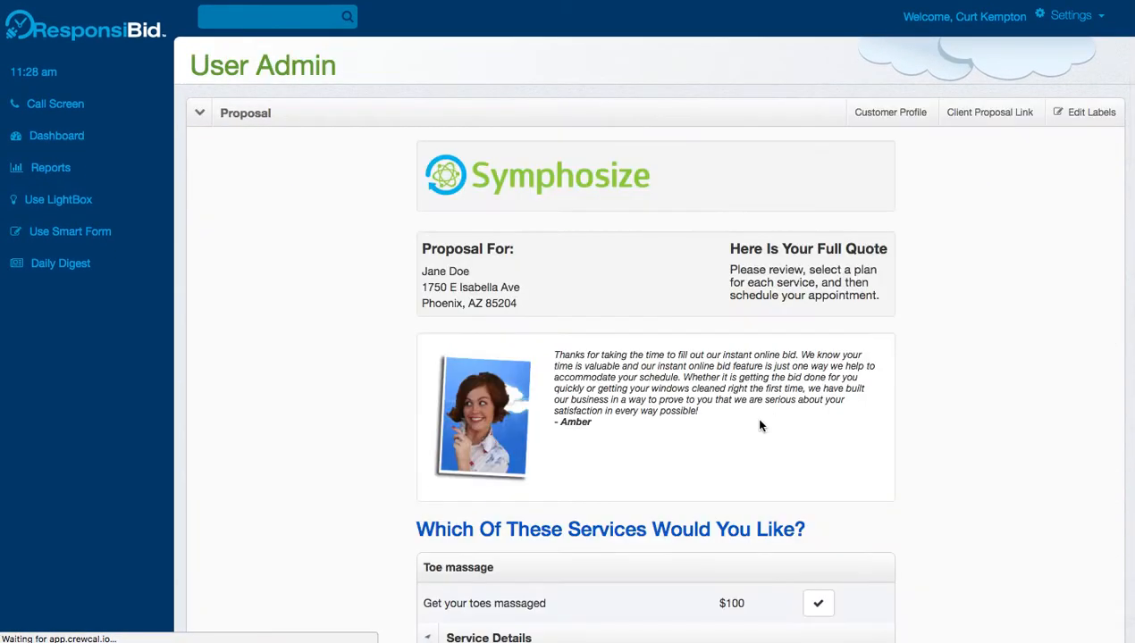
Check that Ceiling Fan Cleaning appears in the proposal, then return to the customer profile.
{"action": "scroll", "coordinate": [760, 426], "scroll_direction": "down", "scroll_amount": 1}
{"action": "scroll", "coordinate": [760, 426], "scroll_direction": "down", "scroll_amount": 7}
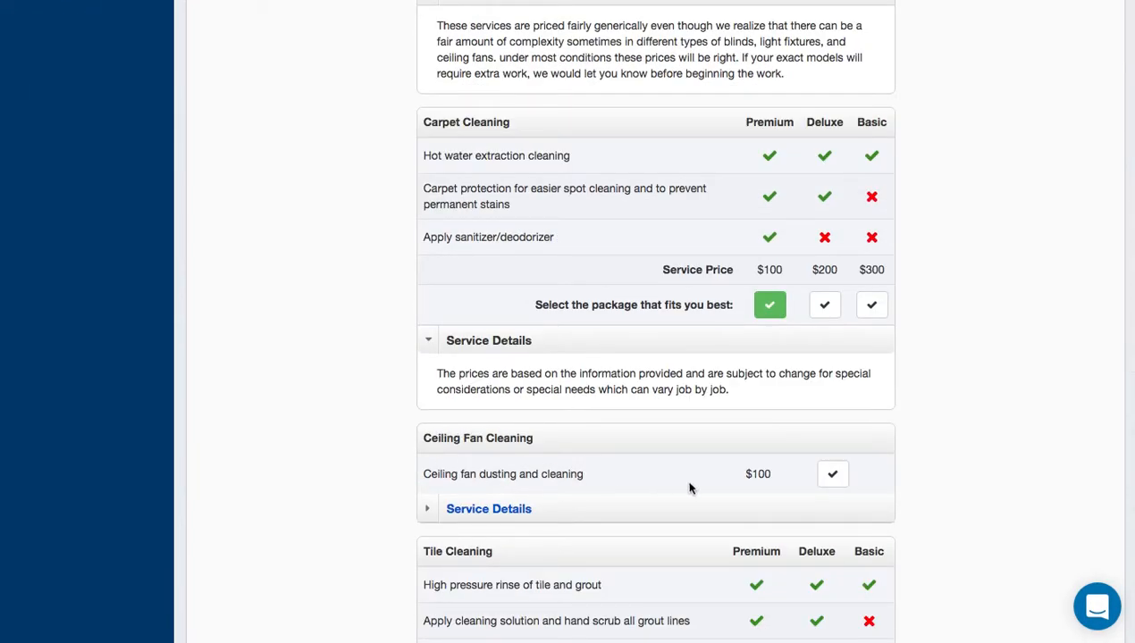
{"action": "scroll", "coordinate": [750, 434], "scroll_direction": "down", "scroll_amount": 3}
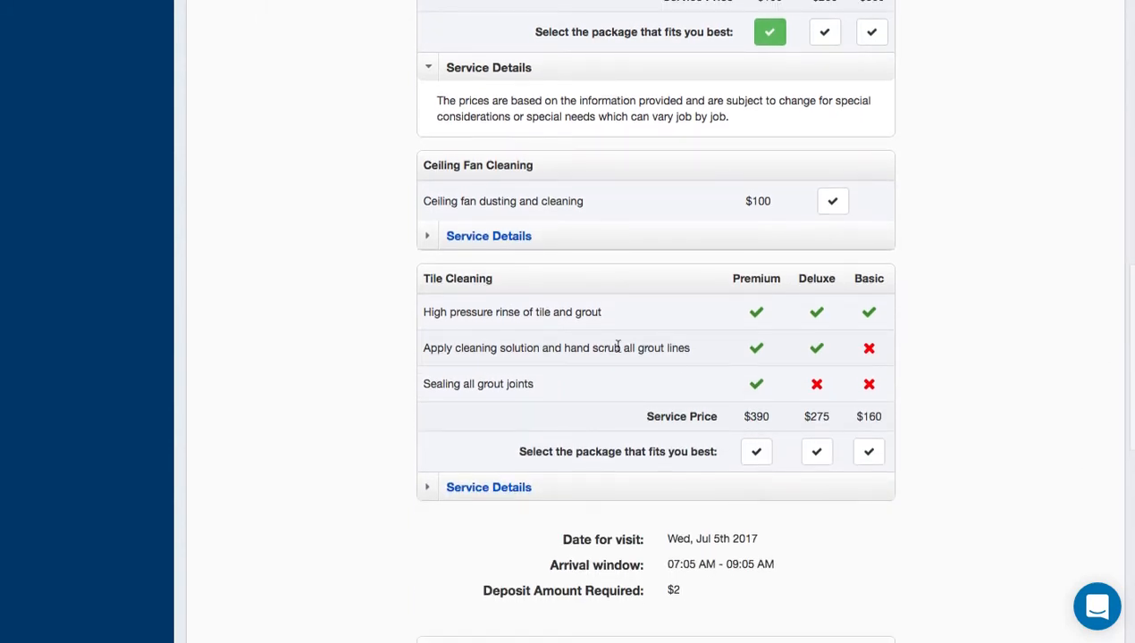
{"action": "scroll", "coordinate": [729, 362], "scroll_direction": "up", "scroll_amount": 7}
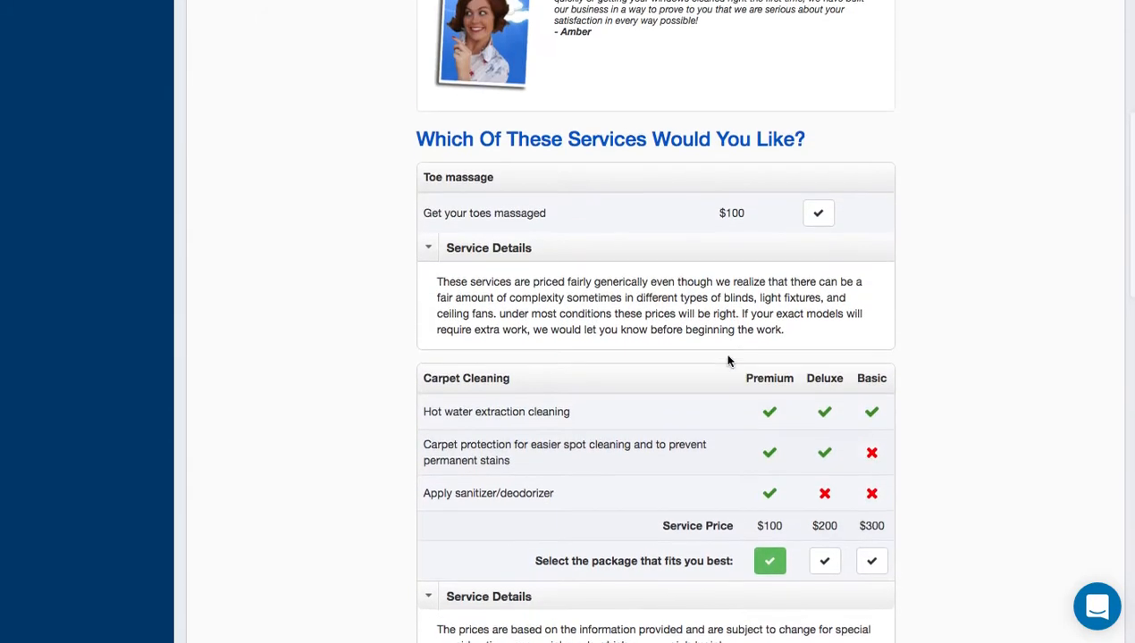
{"action": "scroll", "coordinate": [729, 362], "scroll_direction": "up", "scroll_amount": 4}
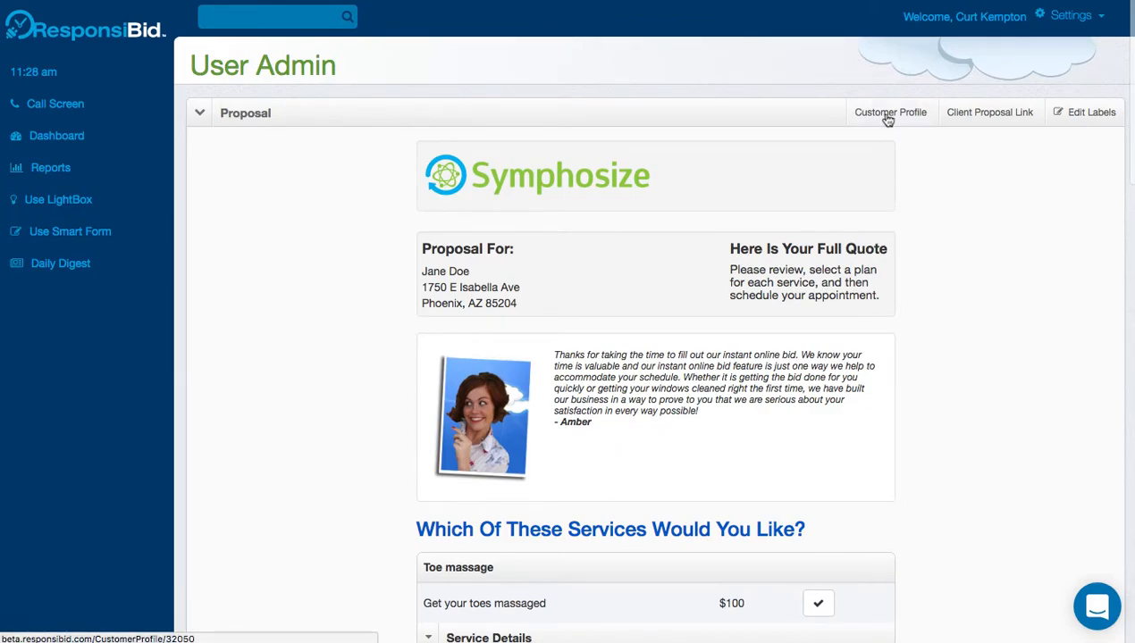
{"action": "left_click", "coordinate": [885, 114]}
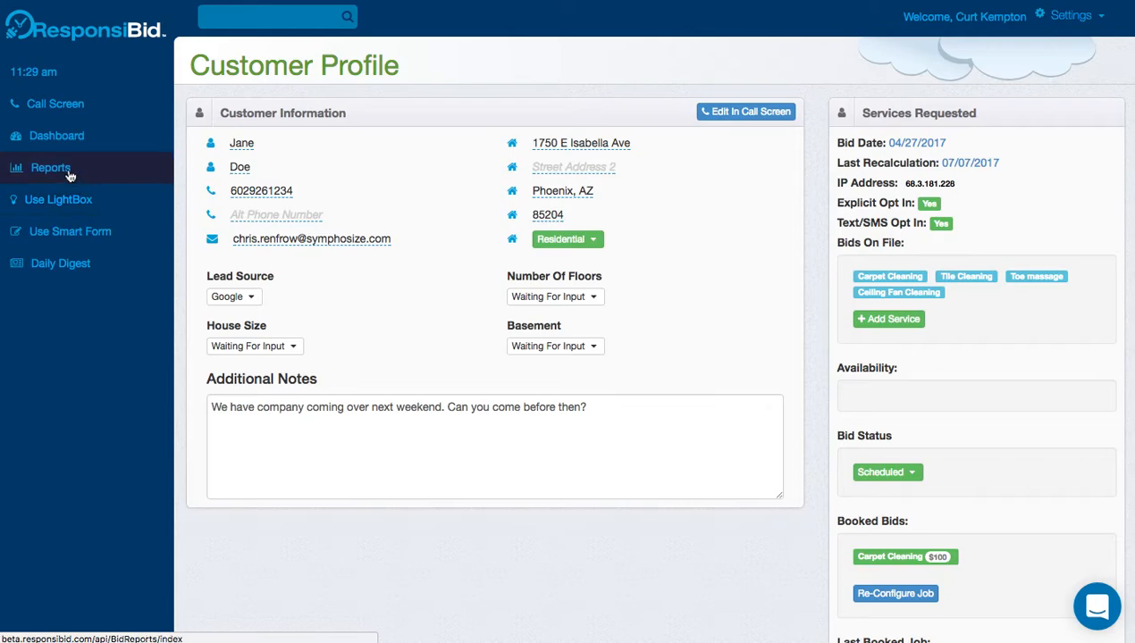
Start a new Call Screen bid with the caller's first name, last name and phone number.
{"action": "left_click", "coordinate": [64, 107]}
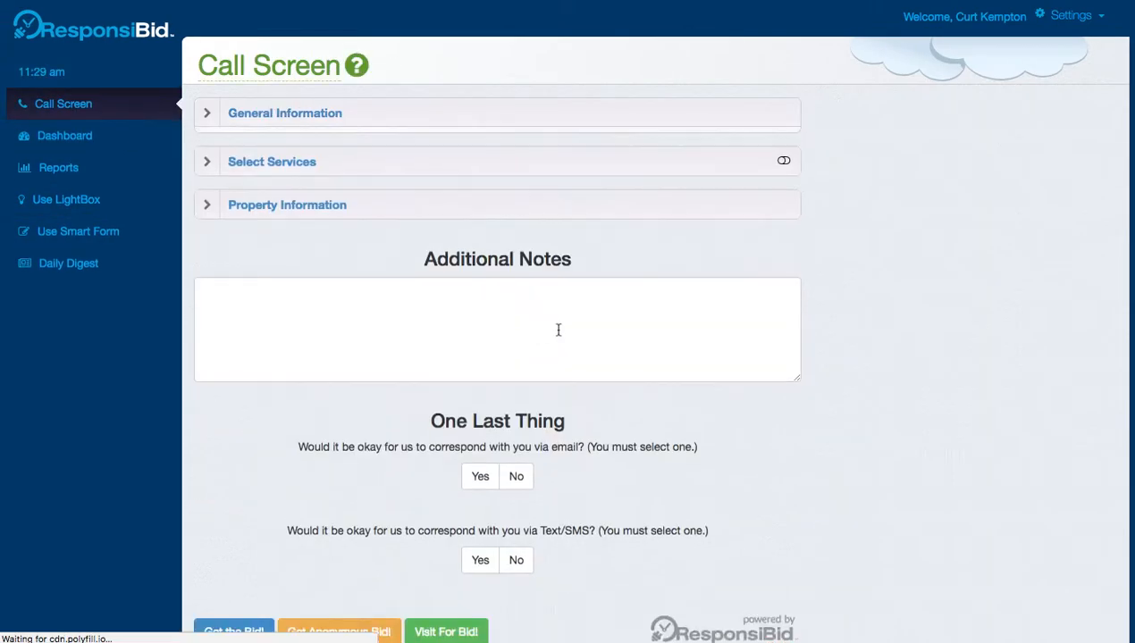
{"action": "left_click", "coordinate": [381, 148]}
{"action": "type", "text": "Joe"}
{"action": "key", "text": "Tab"}
{"action": "type", "text": "Schmo"}
{"action": "key", "text": "Tab"}
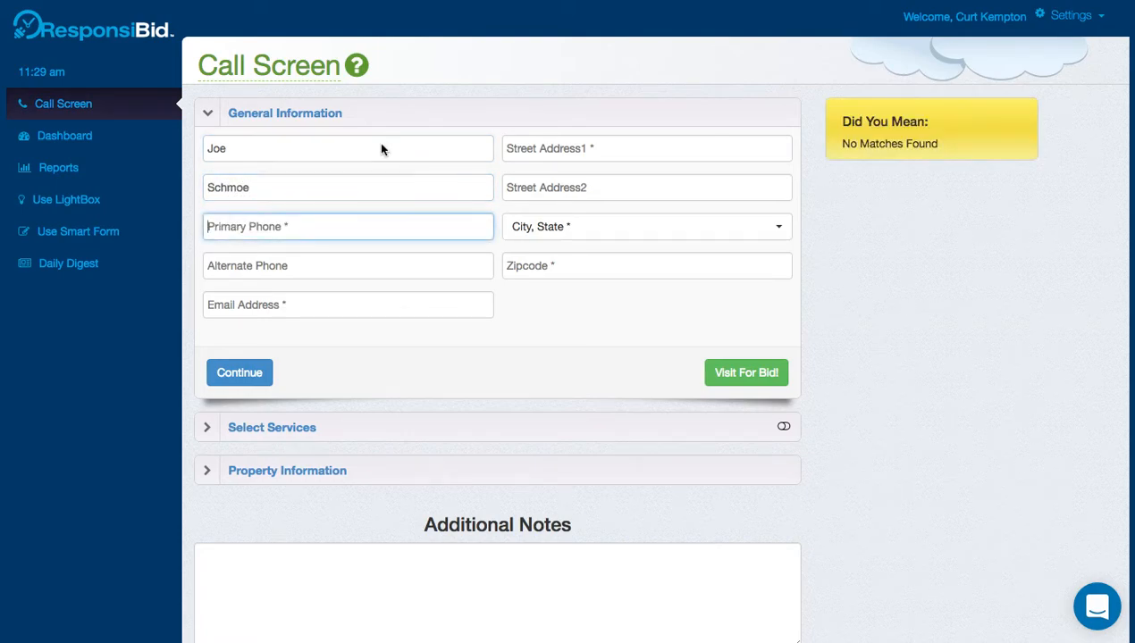
{"action": "type", "text": "1231231234"}
Enter the caller's street address, city/state and zip code, then continue to services.
{"action": "left_click", "coordinate": [557, 143]}
{"action": "type", "text": "123 main"}
{"action": "key", "text": "Tab"}
{"action": "left_click", "coordinate": [570, 231]}
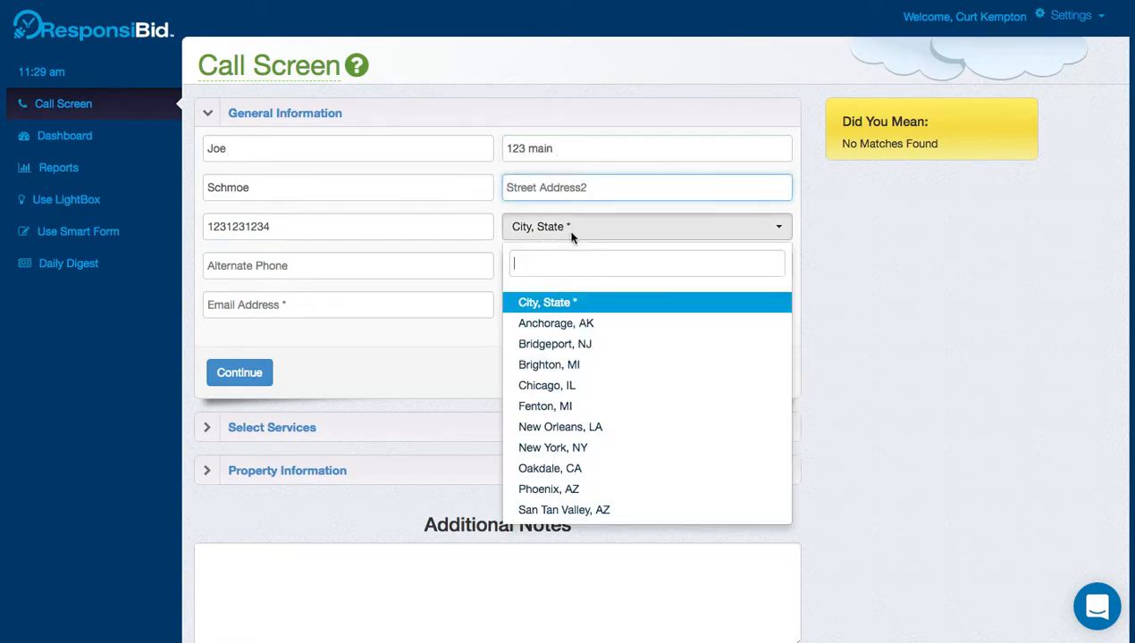
{"action": "left_click", "coordinate": [583, 344]}
{"action": "left_click", "coordinate": [557, 263]}
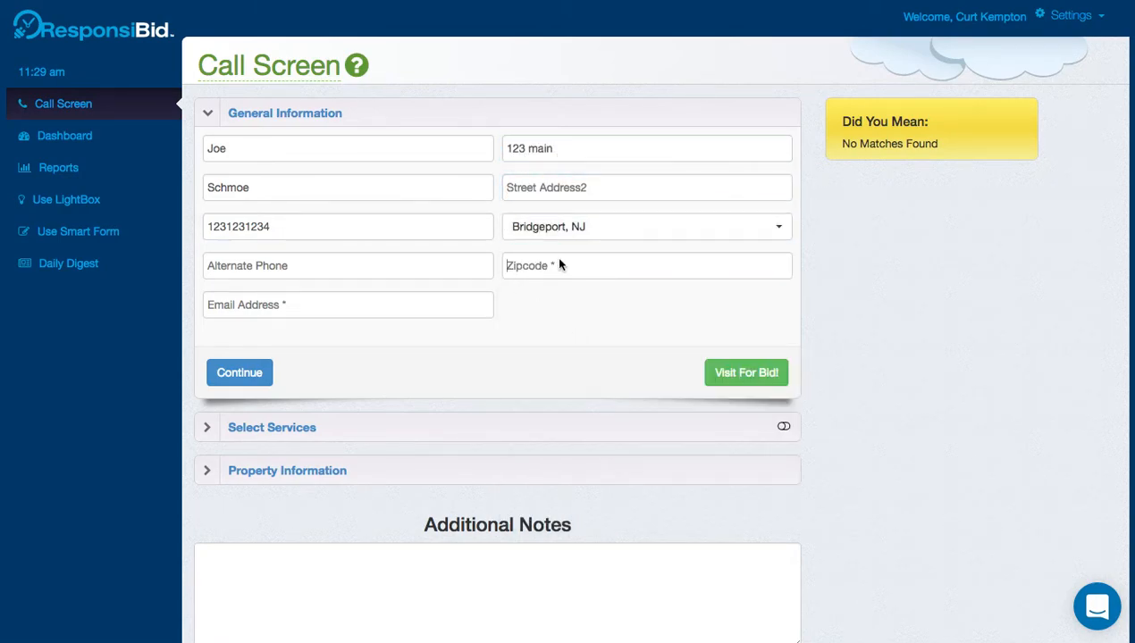
{"action": "type", "text": "12345"}
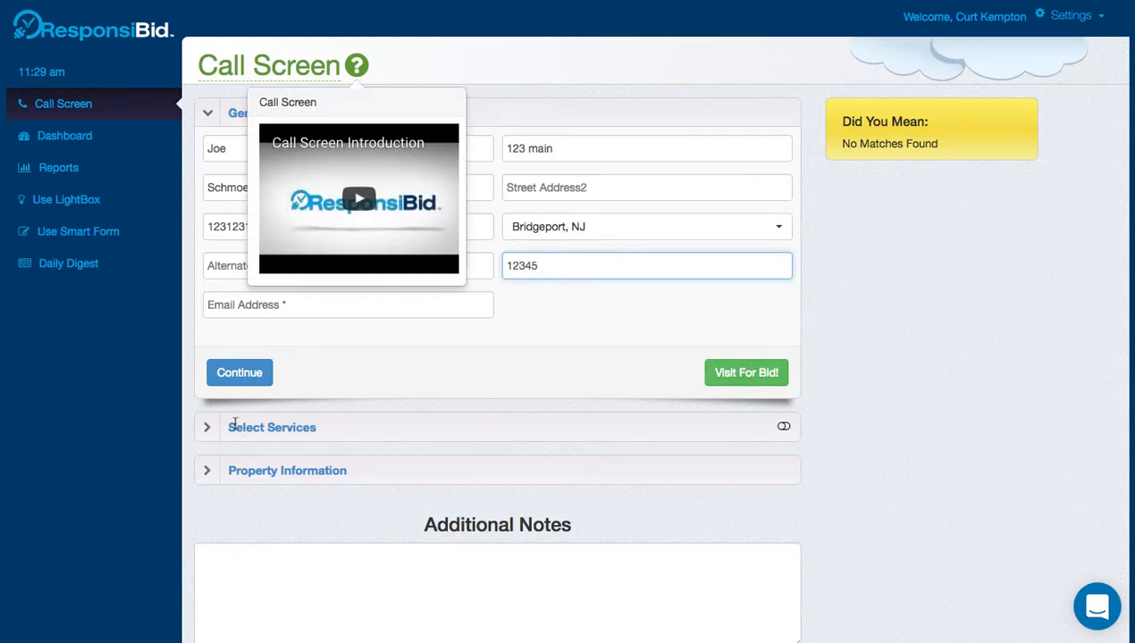
{"action": "left_click", "coordinate": [237, 378]}
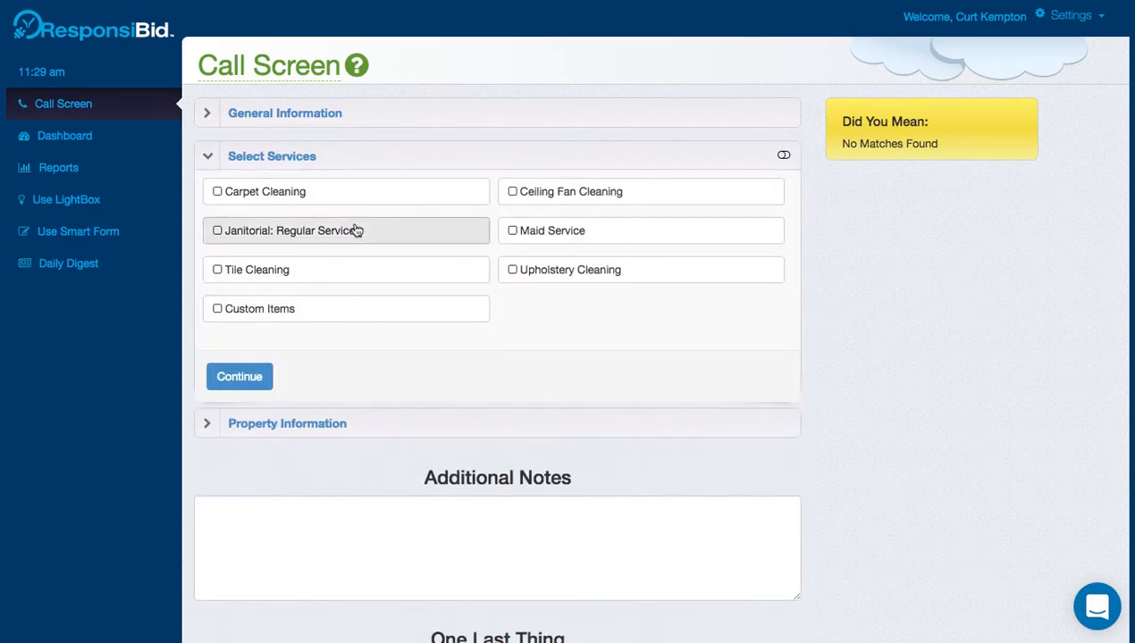
Select Carpet Cleaning and Tile Cleaning as requested services, leaving Ceiling Fan Cleaning unselected.
{"action": "left_click", "coordinate": [556, 195]}
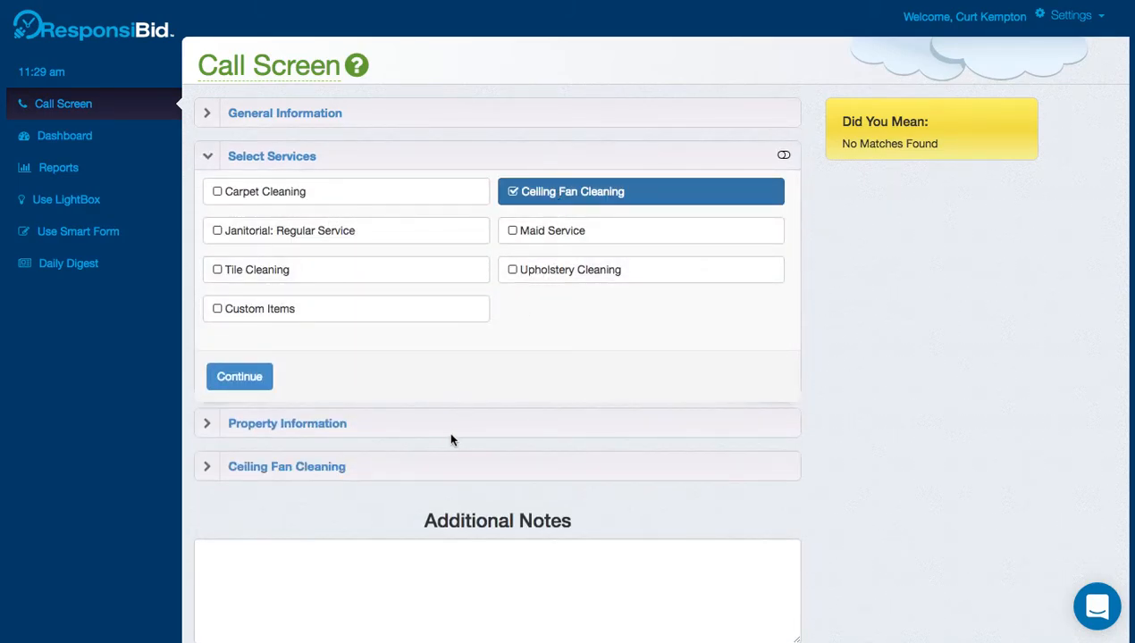
{"action": "left_click", "coordinate": [436, 469]}
{"action": "scroll", "coordinate": [389, 551], "scroll_direction": "down", "scroll_amount": 3}
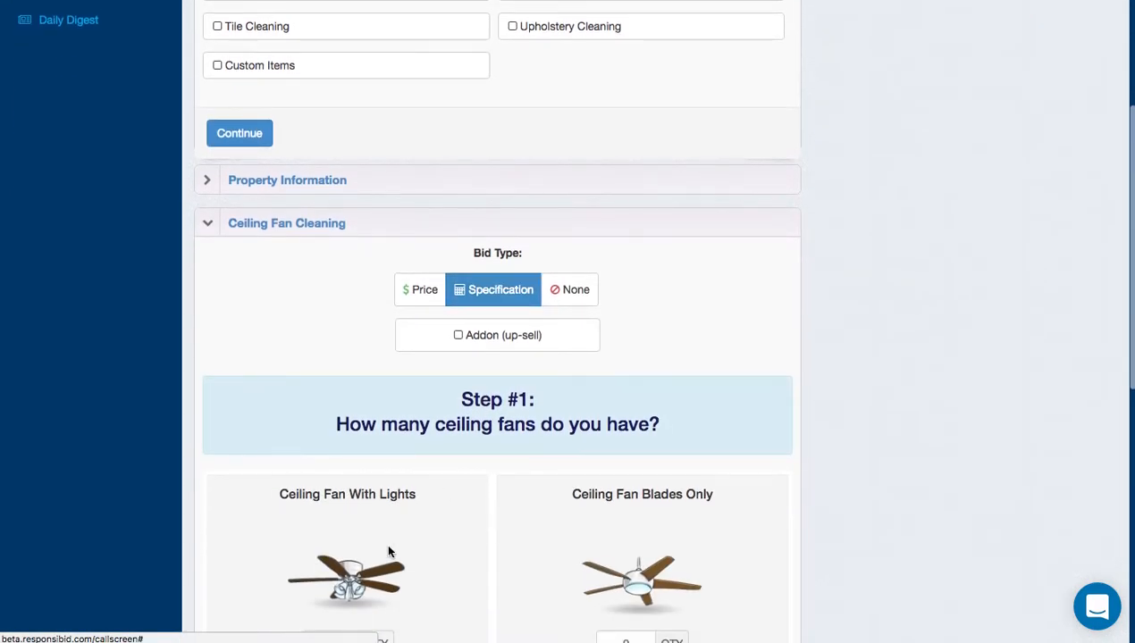
{"action": "scroll", "coordinate": [628, 533], "scroll_direction": "up", "scroll_amount": 2}
{"action": "scroll", "coordinate": [581, 340], "scroll_direction": "up", "scroll_amount": 2}
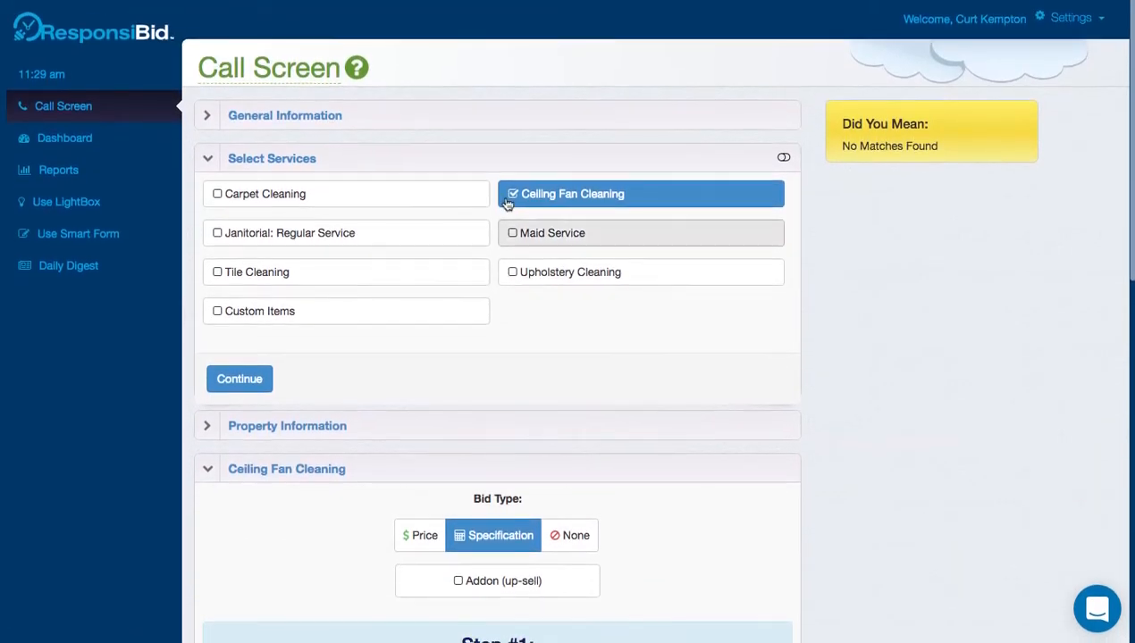
{"action": "left_click", "coordinate": [516, 205]}
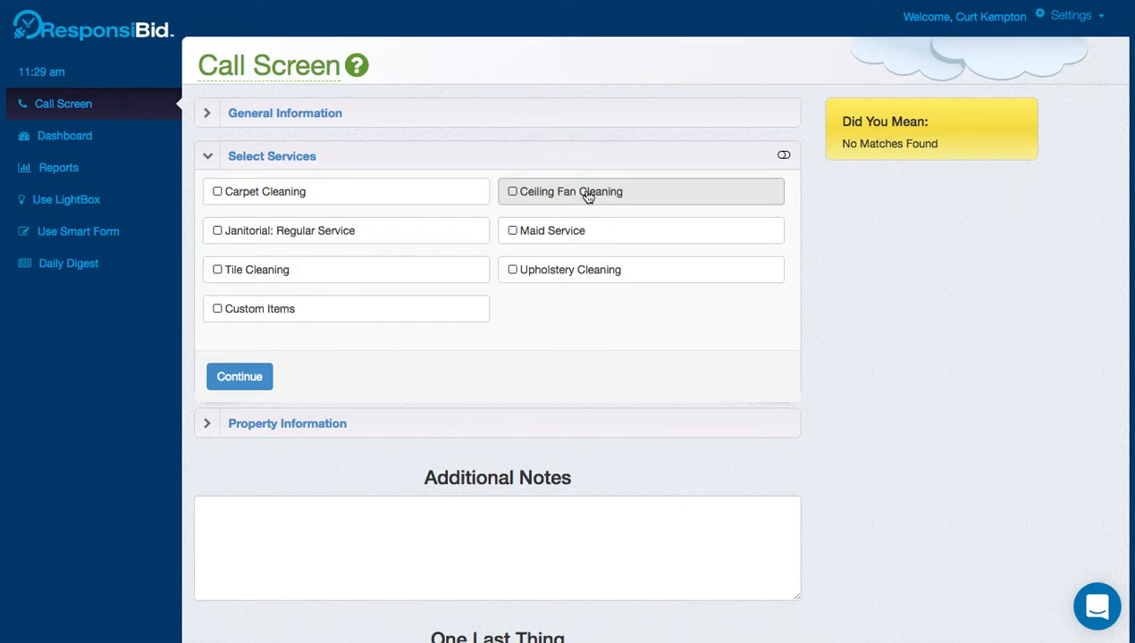
{"action": "left_click", "coordinate": [419, 195]}
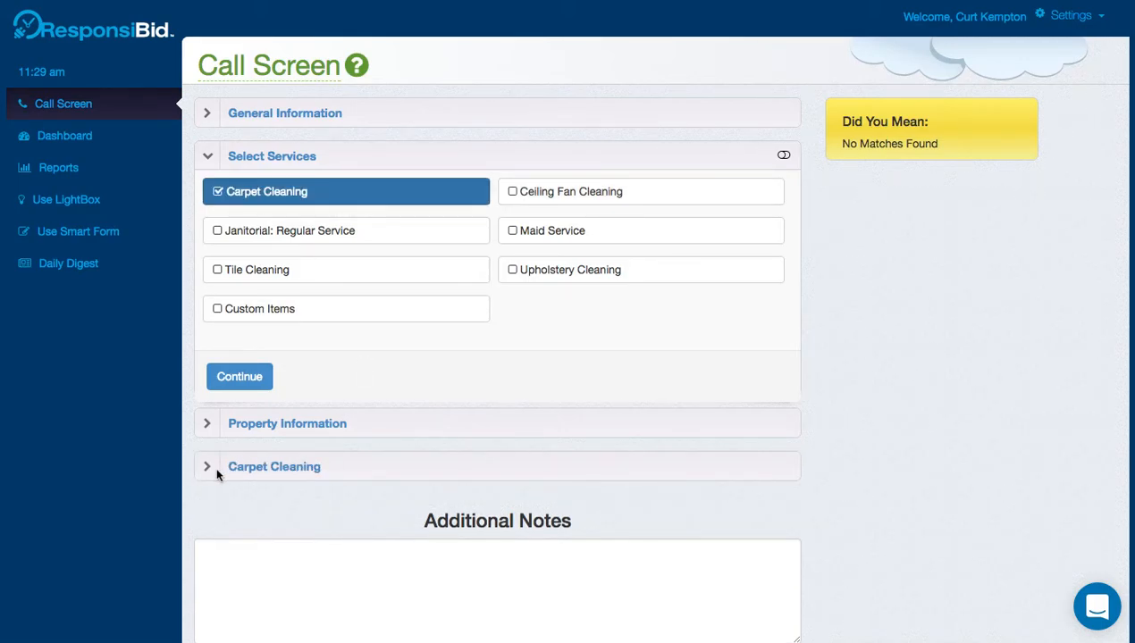
{"action": "left_click", "coordinate": [218, 271]}
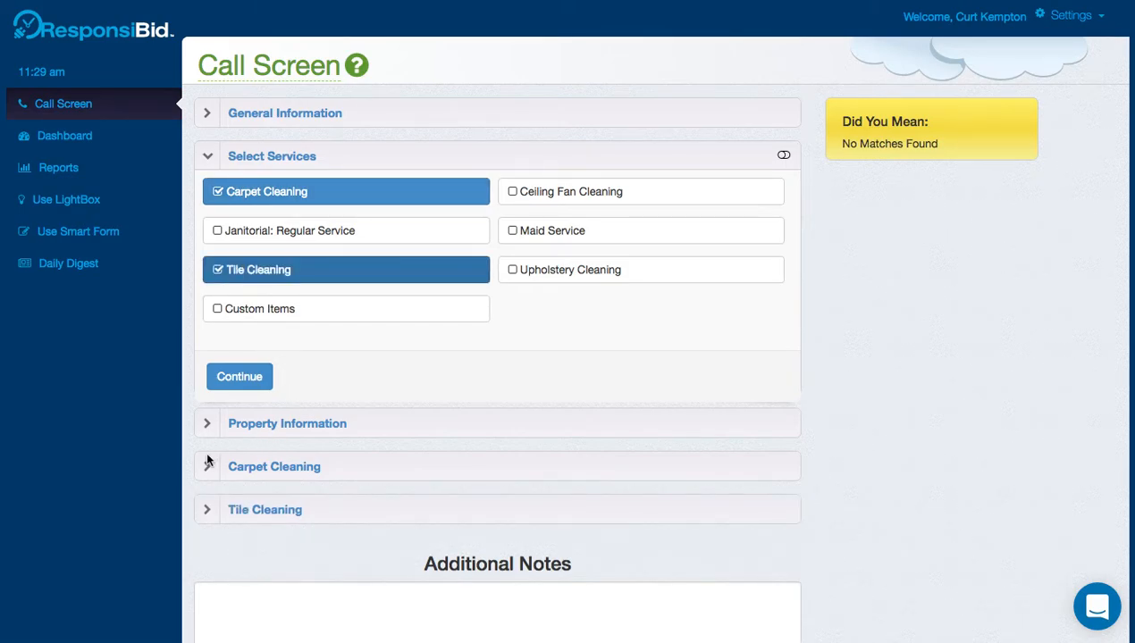
Set the property to lead source Google, 1 Story, basement Yes and Large House.
{"action": "left_click", "coordinate": [225, 376]}
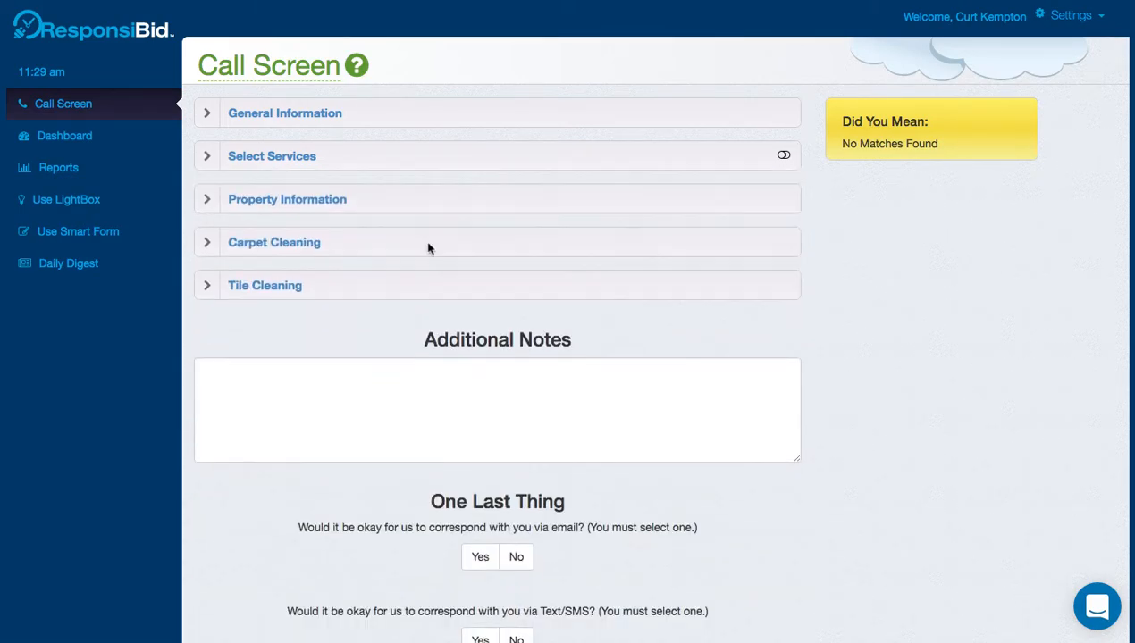
{"action": "left_click", "coordinate": [424, 230]}
{"action": "left_click", "coordinate": [418, 234]}
{"action": "left_click", "coordinate": [429, 241]}
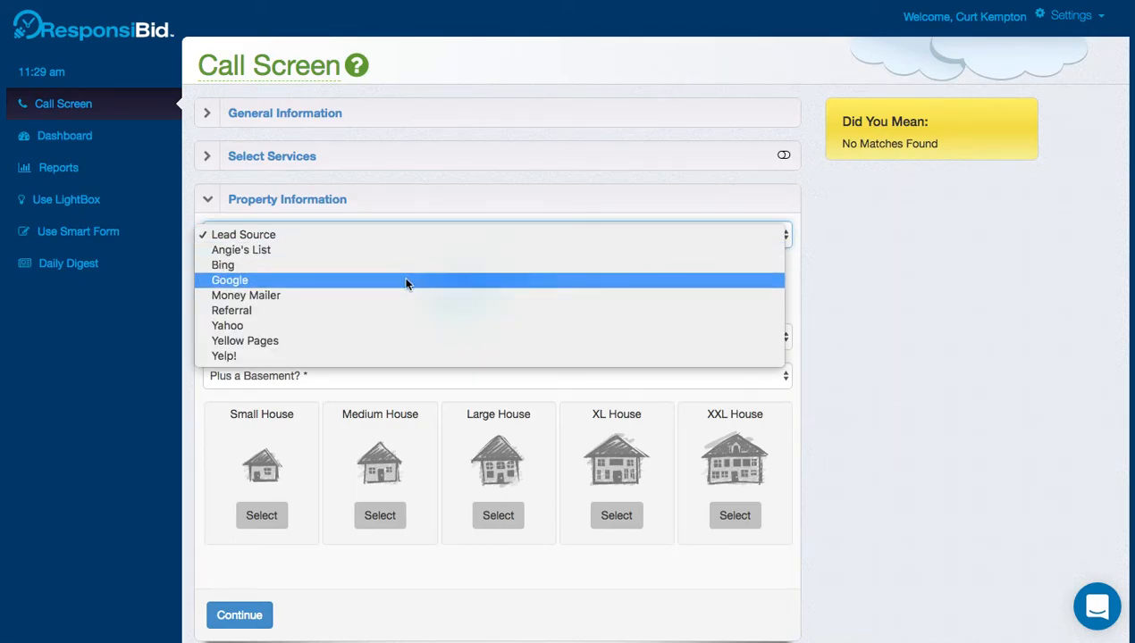
{"action": "left_click", "coordinate": [406, 282]}
{"action": "left_click", "coordinate": [402, 335]}
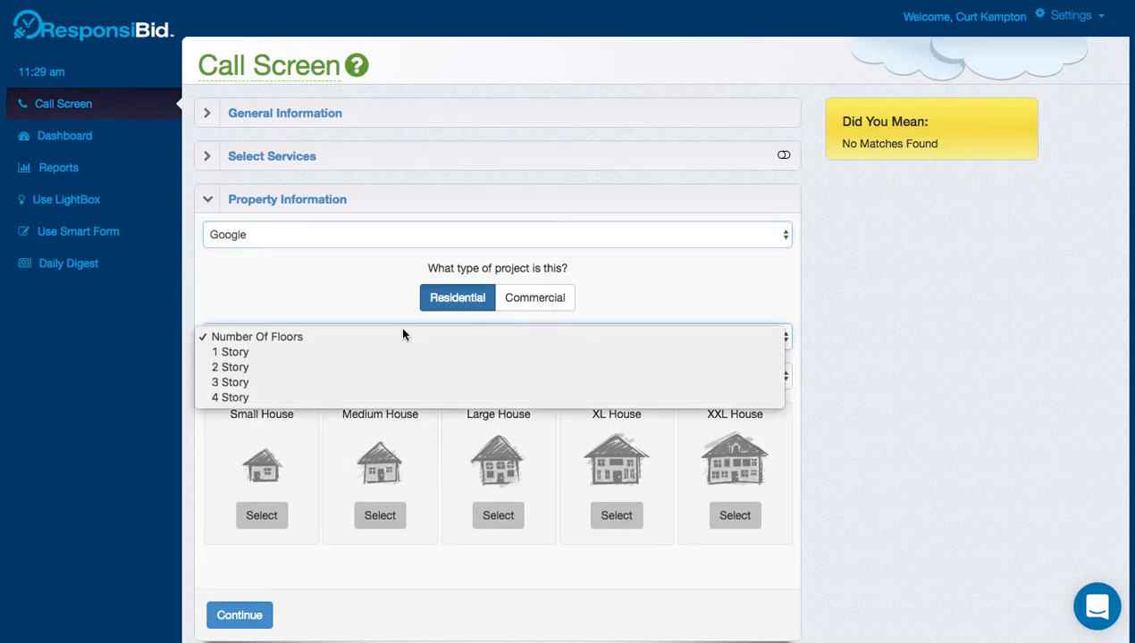
{"action": "left_click", "coordinate": [381, 353]}
{"action": "left_click", "coordinate": [406, 376]}
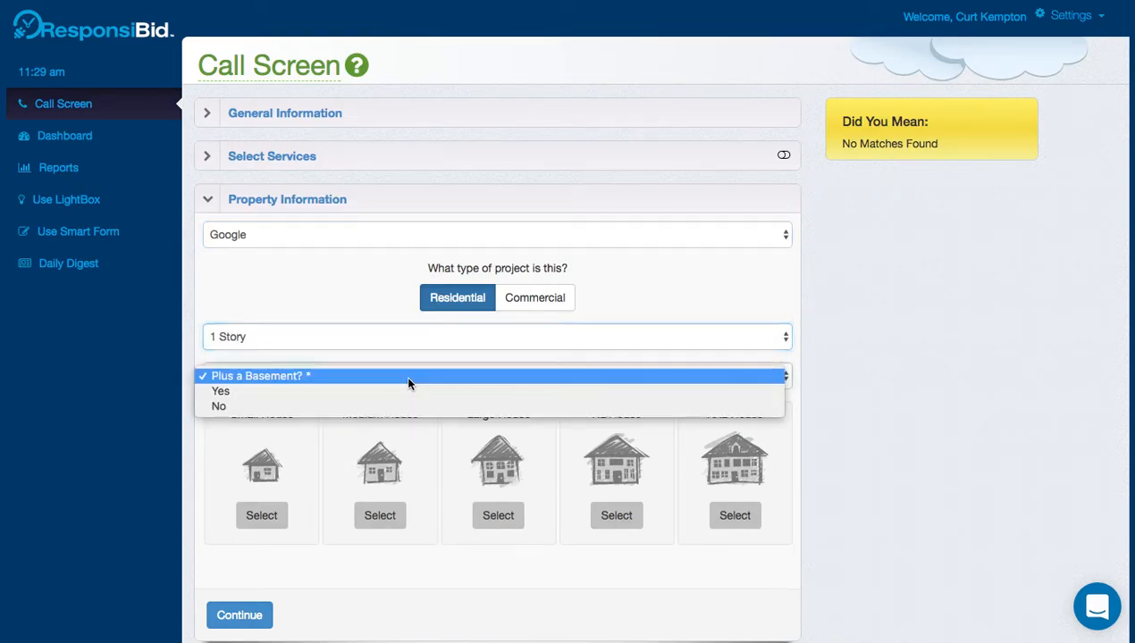
{"action": "left_click", "coordinate": [400, 391]}
{"action": "left_click", "coordinate": [487, 483]}
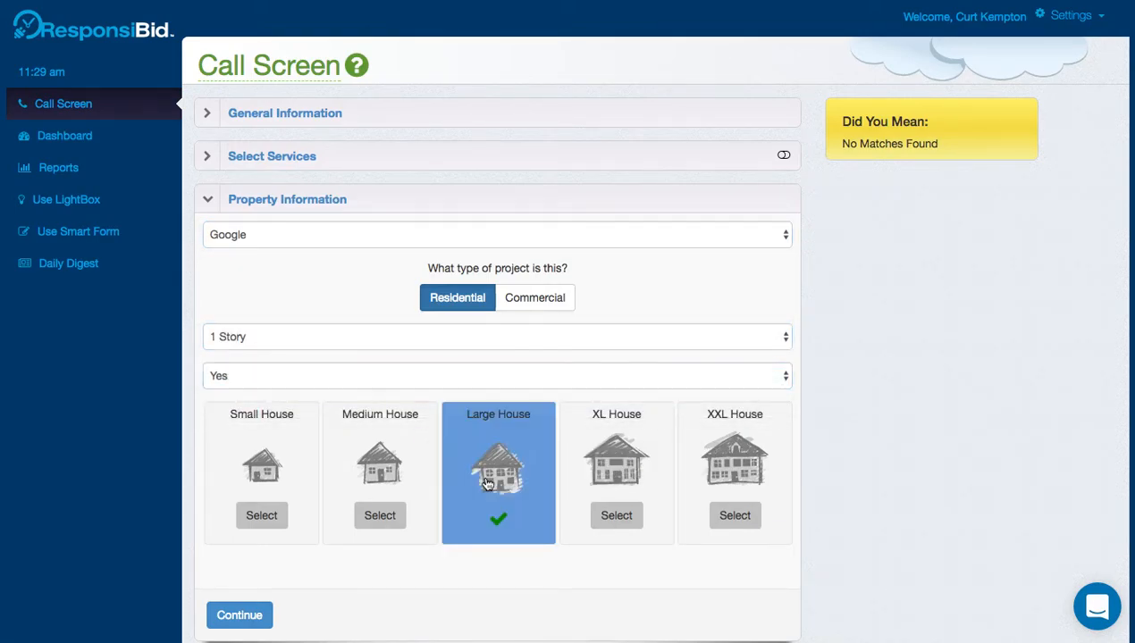
{"action": "left_click", "coordinate": [250, 615]}
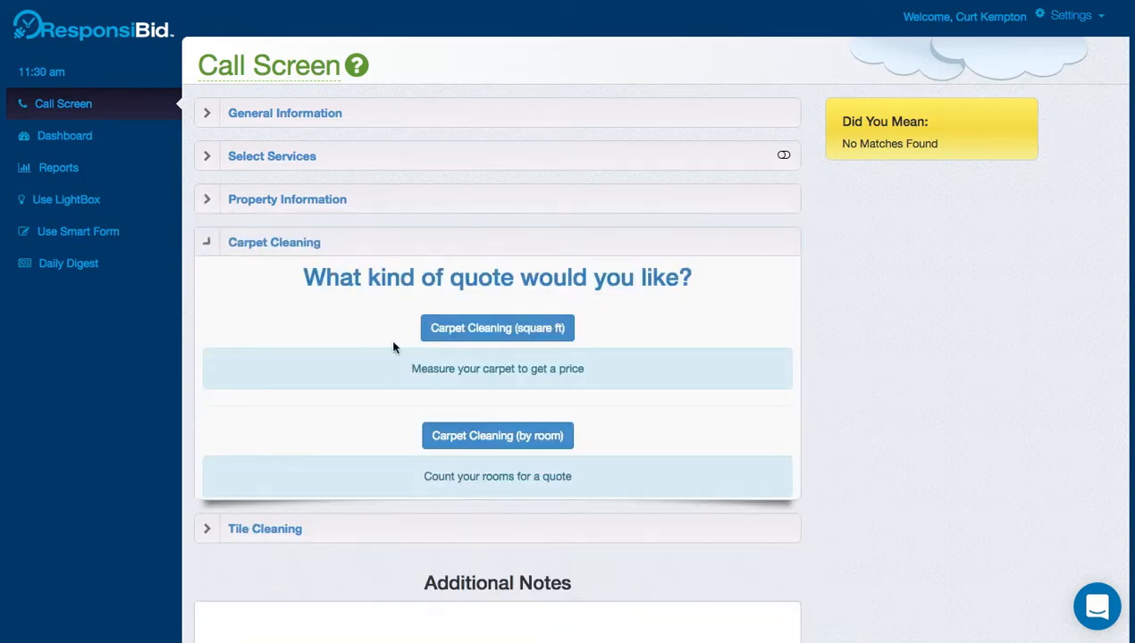
Choose by-room carpet quoting and fill in the XL and Large room quantities.
{"action": "left_click", "coordinate": [520, 435]}
{"action": "scroll", "coordinate": [576, 493], "scroll_direction": "down", "scroll_amount": 4}
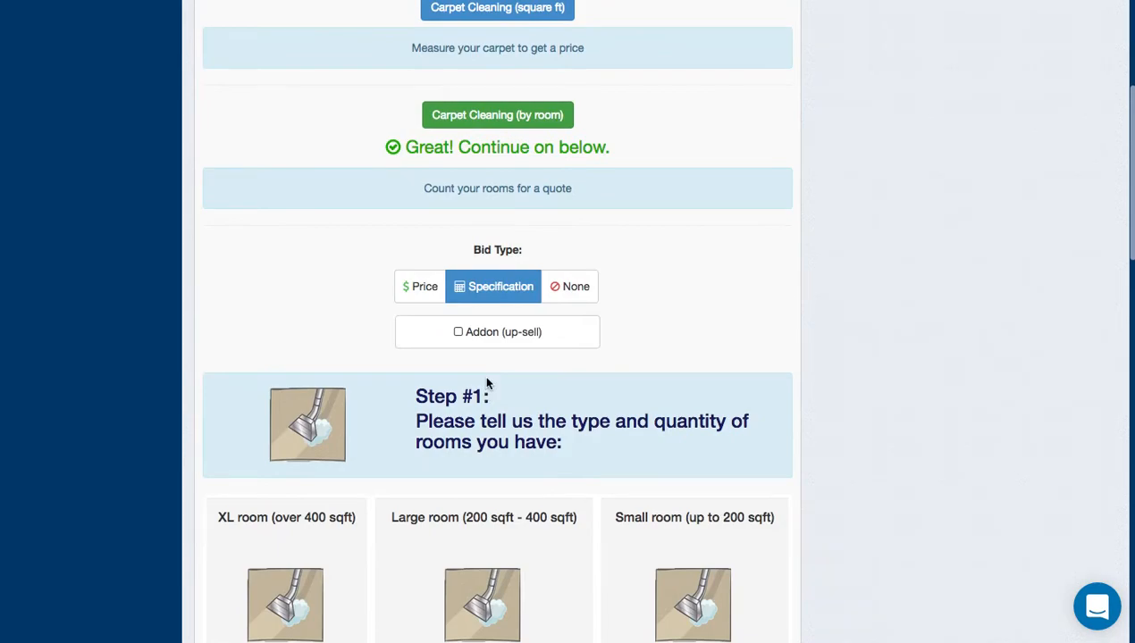
{"action": "scroll", "coordinate": [487, 389], "scroll_direction": "down", "scroll_amount": 1}
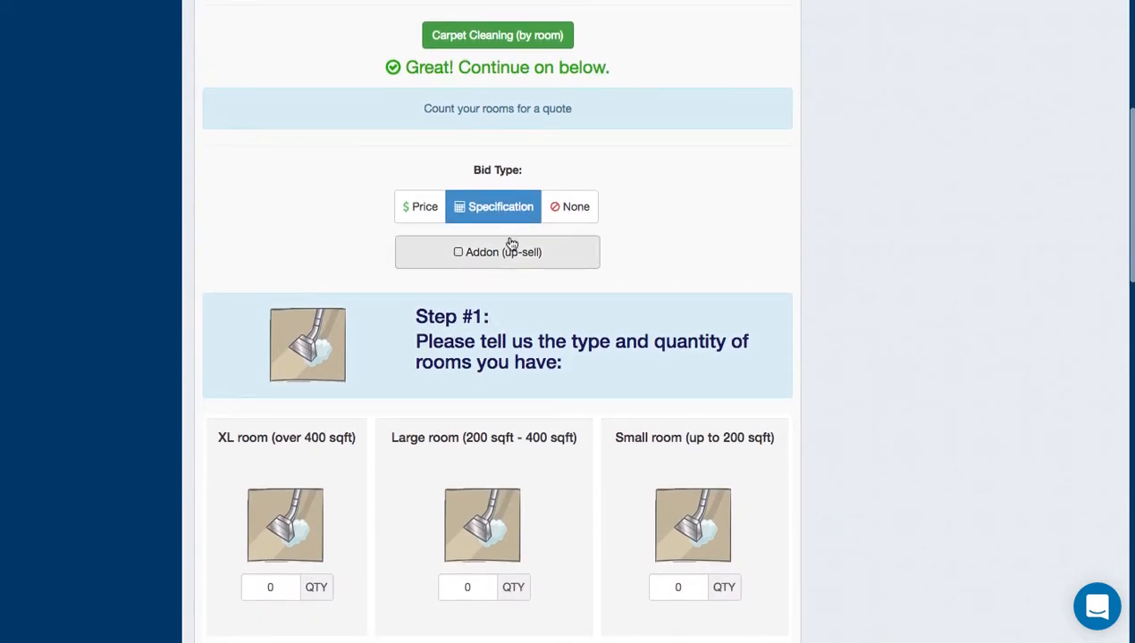
{"action": "scroll", "coordinate": [483, 366], "scroll_direction": "down", "scroll_amount": 2}
{"action": "left_click", "coordinate": [285, 451]}
{"action": "type", "text": "4"}
{"action": "left_click", "coordinate": [466, 444]}
{"action": "type", "text": "3"}
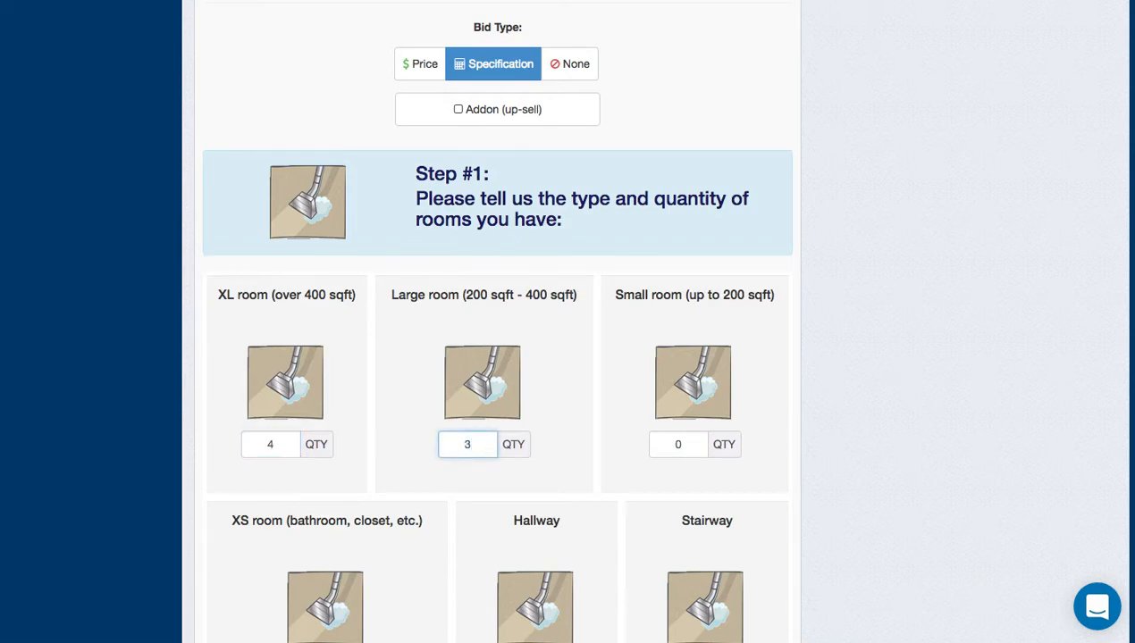
Correct the carpet rooms to 0 XL and 4 Large, with no special conditions.
{"action": "scroll", "coordinate": [773, 489], "scroll_direction": "down", "scroll_amount": 3}
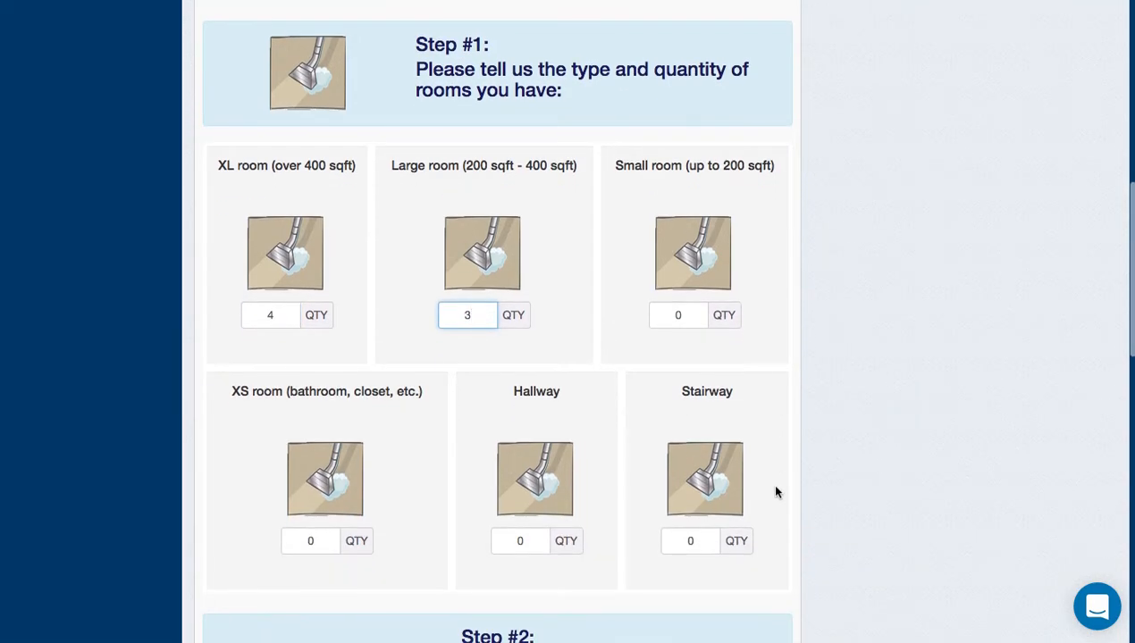
{"action": "left_click", "coordinate": [275, 320]}
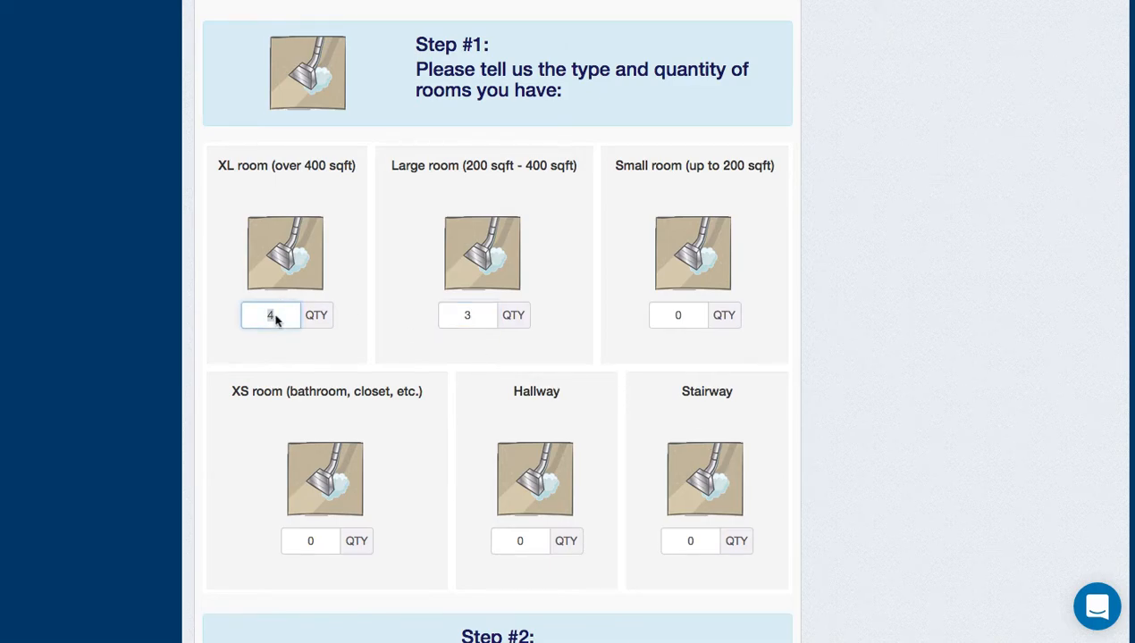
{"action": "type", "text": "0"}
{"action": "left_click", "coordinate": [468, 320]}
{"action": "type", "text": "4"}
{"action": "left_click", "coordinate": [683, 318]}
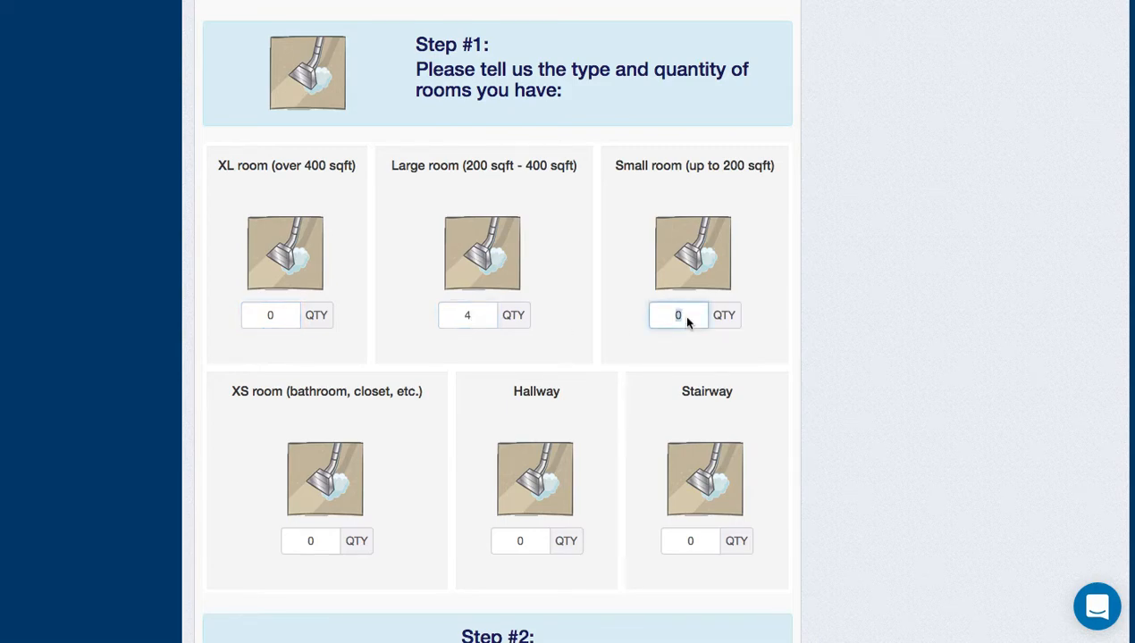
{"action": "scroll", "coordinate": [820, 353], "scroll_direction": "down", "scroll_amount": 5}
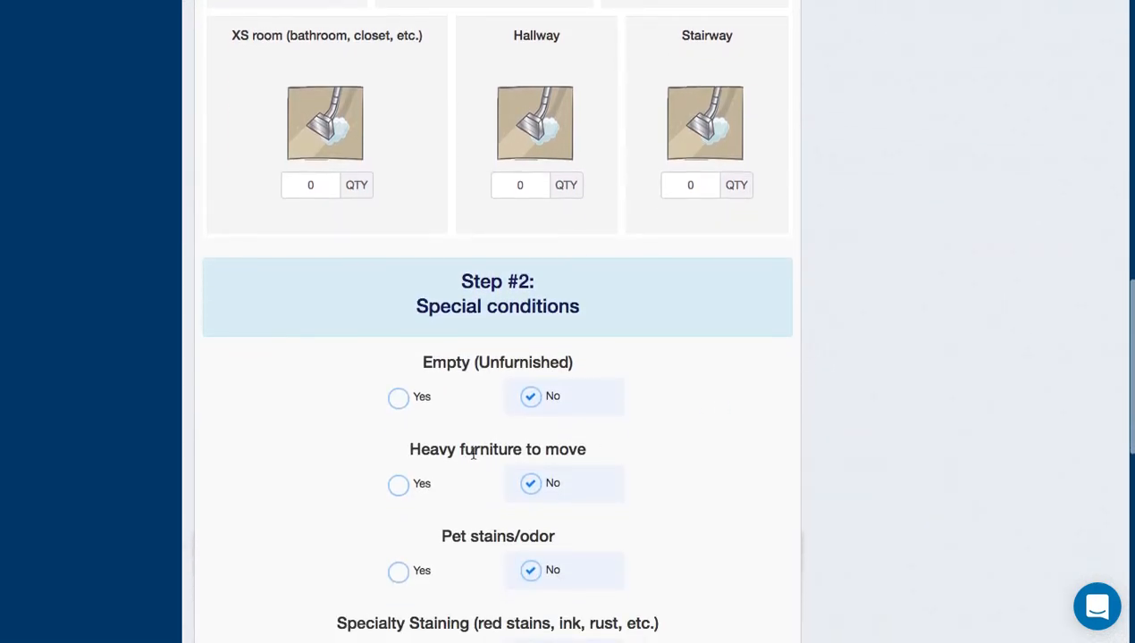
{"action": "scroll", "coordinate": [472, 453], "scroll_direction": "down", "scroll_amount": 3}
{"action": "scroll", "coordinate": [424, 487], "scroll_direction": "down", "scroll_amount": 1}
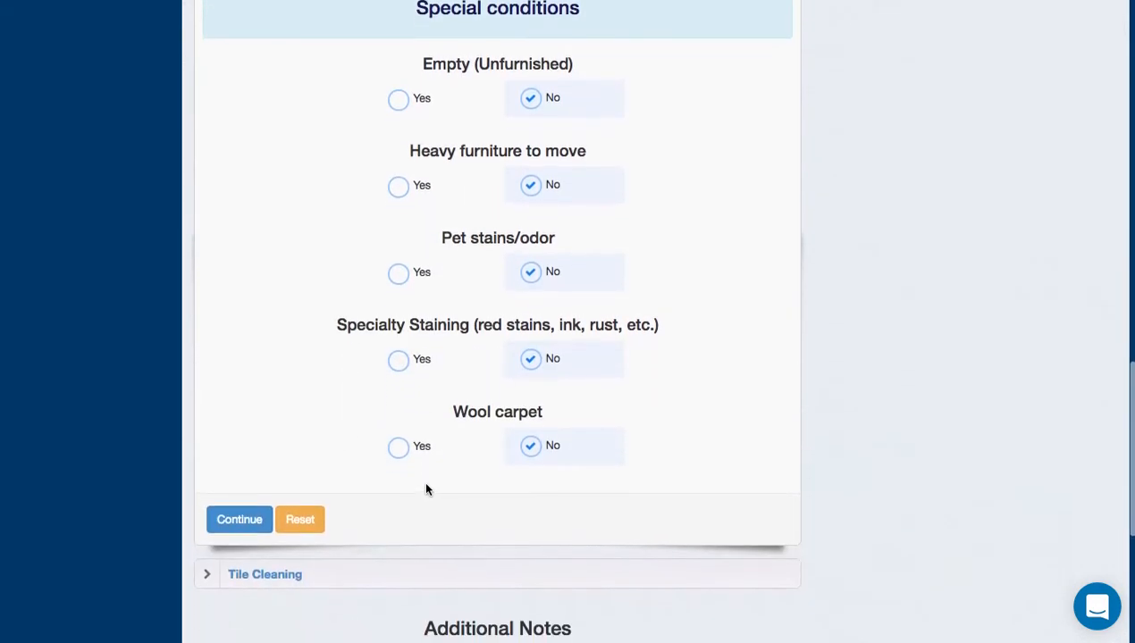
{"action": "left_click", "coordinate": [251, 524]}
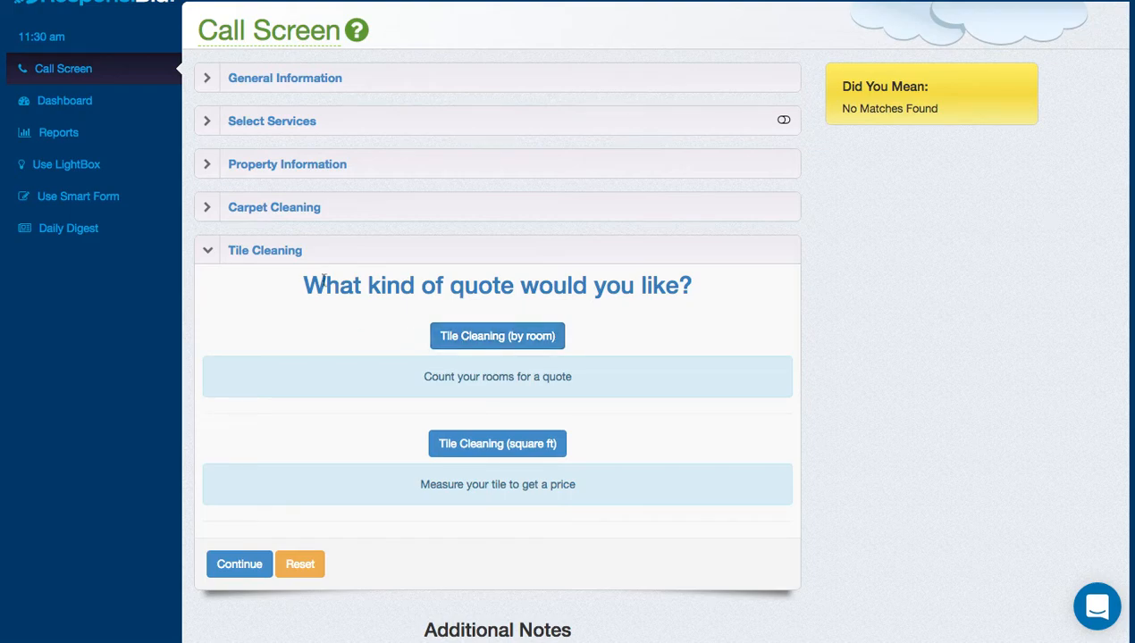
Quote tile cleaning by square foot as an add-on for a 20 × 22 ft Kitchen.
{"action": "left_click", "coordinate": [485, 338]}
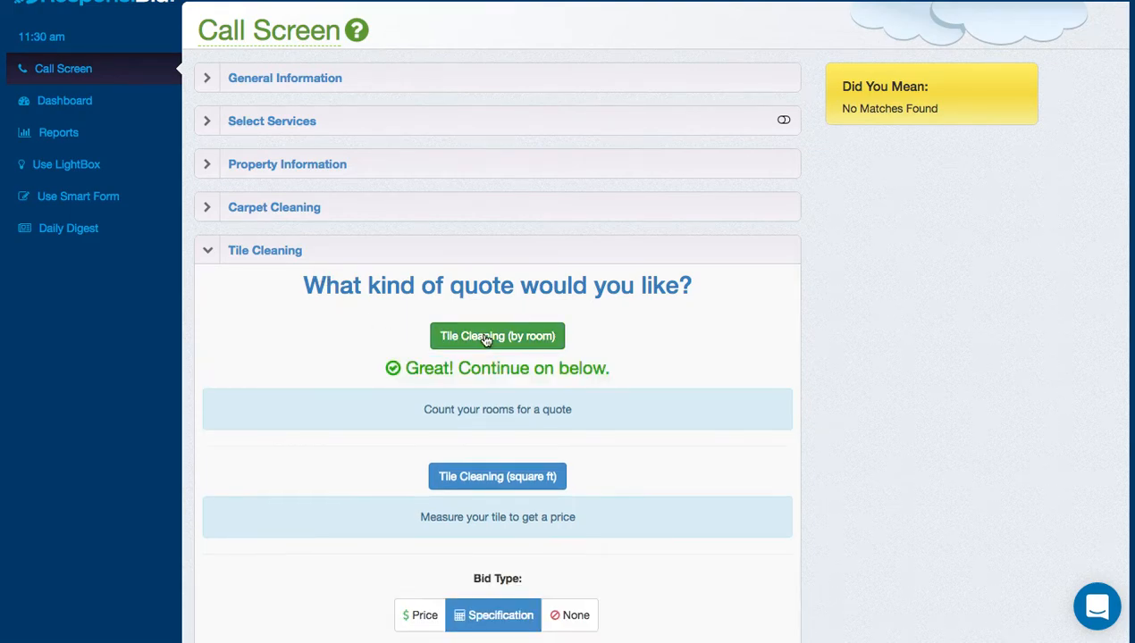
{"action": "left_click", "coordinate": [534, 464]}
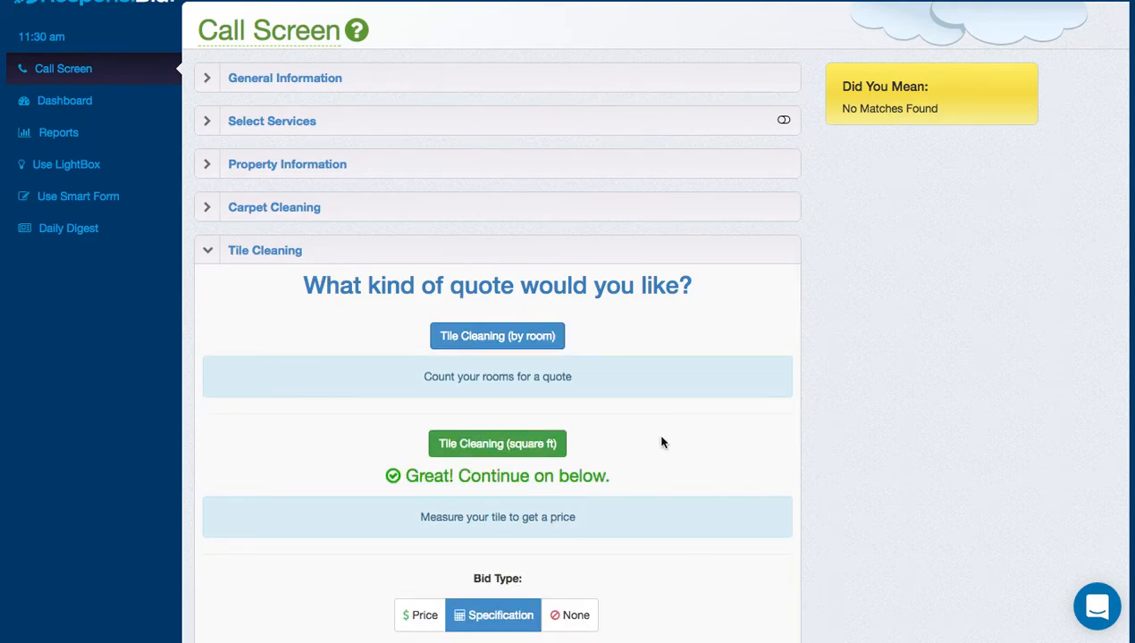
{"action": "scroll", "coordinate": [661, 443], "scroll_direction": "down", "scroll_amount": 3}
{"action": "left_click", "coordinate": [486, 387]}
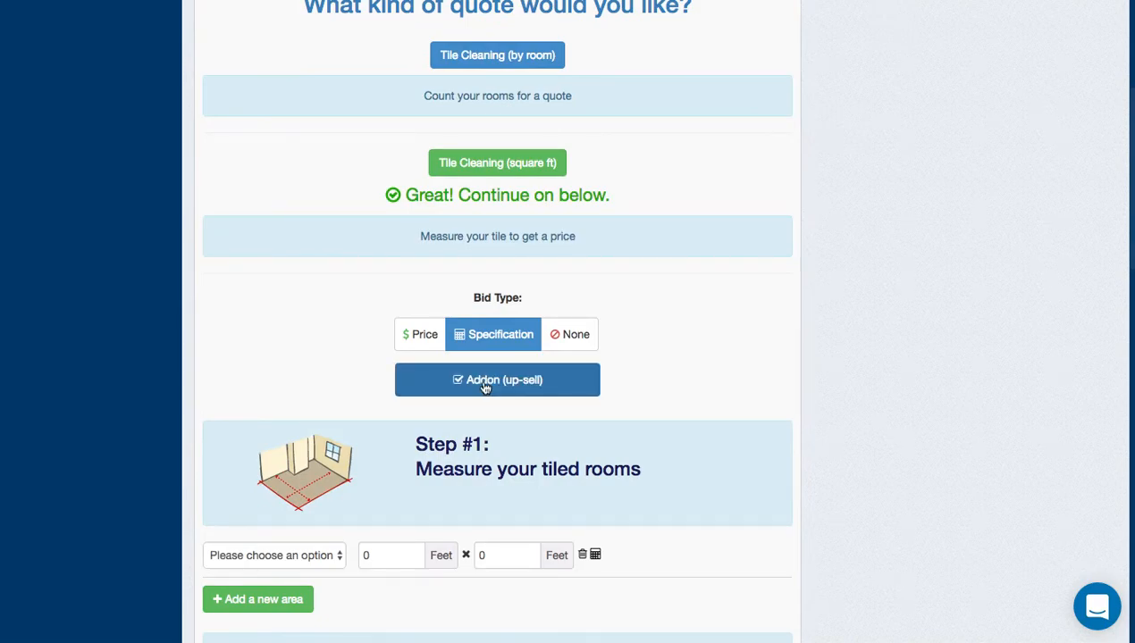
{"action": "left_click", "coordinate": [271, 555]}
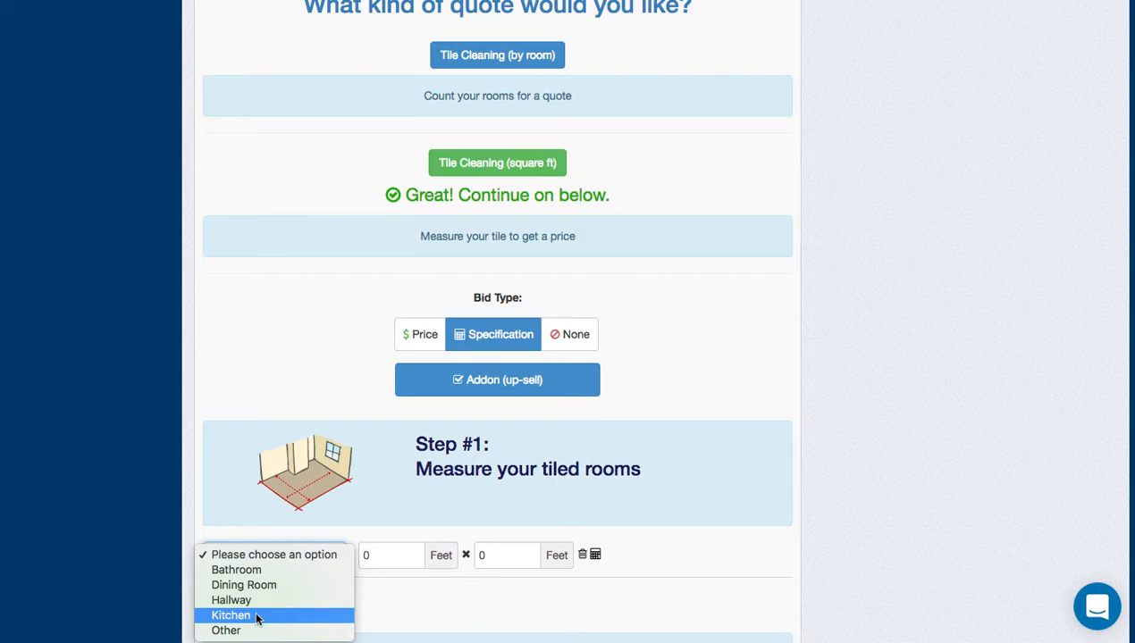
{"action": "left_click", "coordinate": [259, 615]}
{"action": "left_click", "coordinate": [366, 557]}
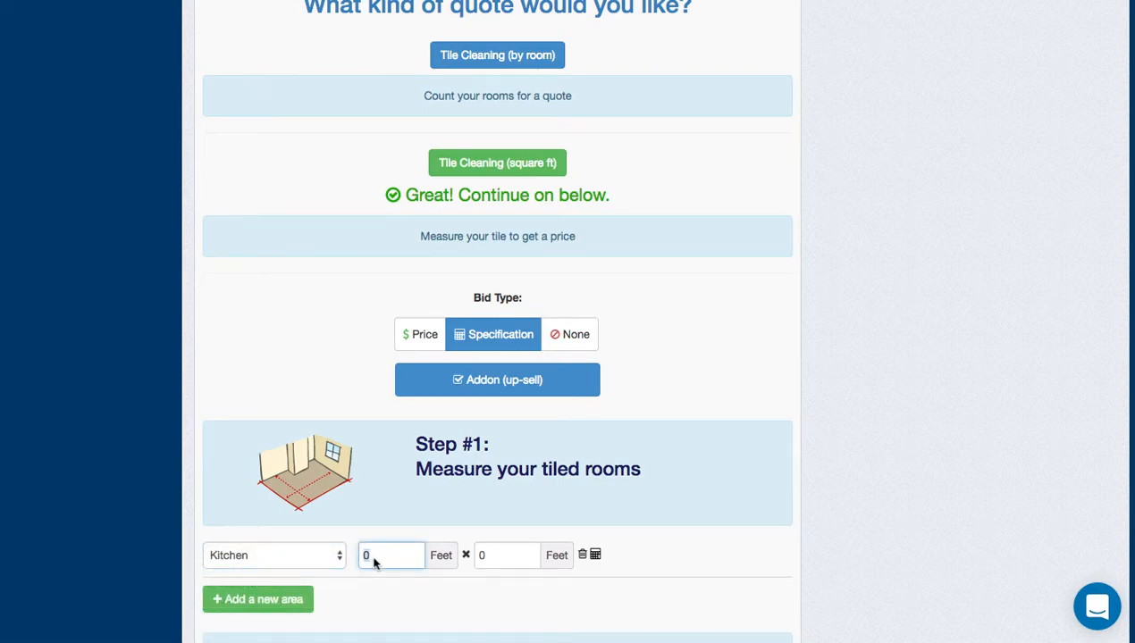
{"action": "type", "text": "20"}
{"action": "left_click", "coordinate": [490, 561]}
{"action": "type", "text": "22"}
Allow email and SMS correspondence and generate the bid.
{"action": "scroll", "coordinate": [688, 562], "scroll_direction": "down", "scroll_amount": 4}
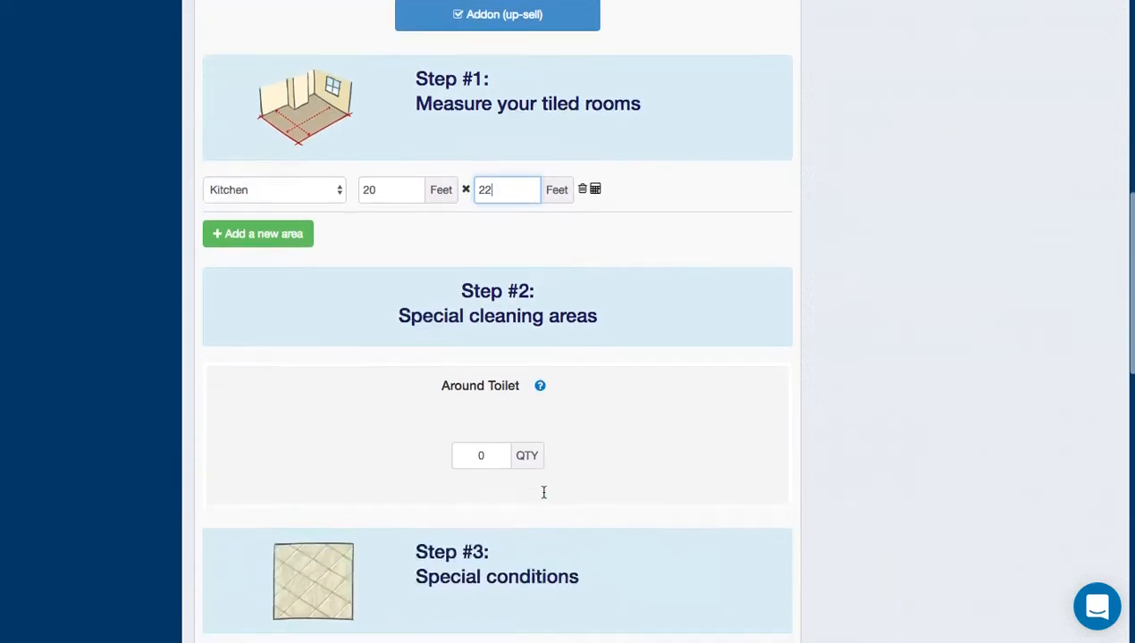
{"action": "scroll", "coordinate": [543, 493], "scroll_direction": "down", "scroll_amount": 5}
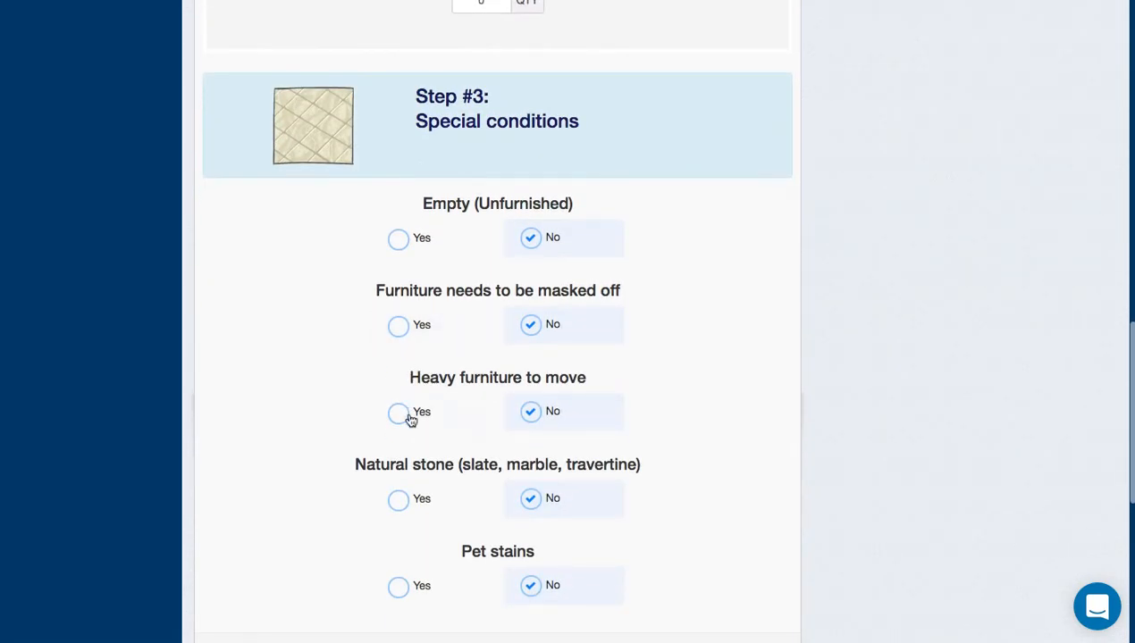
{"action": "scroll", "coordinate": [537, 504], "scroll_direction": "down", "scroll_amount": 5}
{"action": "left_click", "coordinate": [381, 304]}
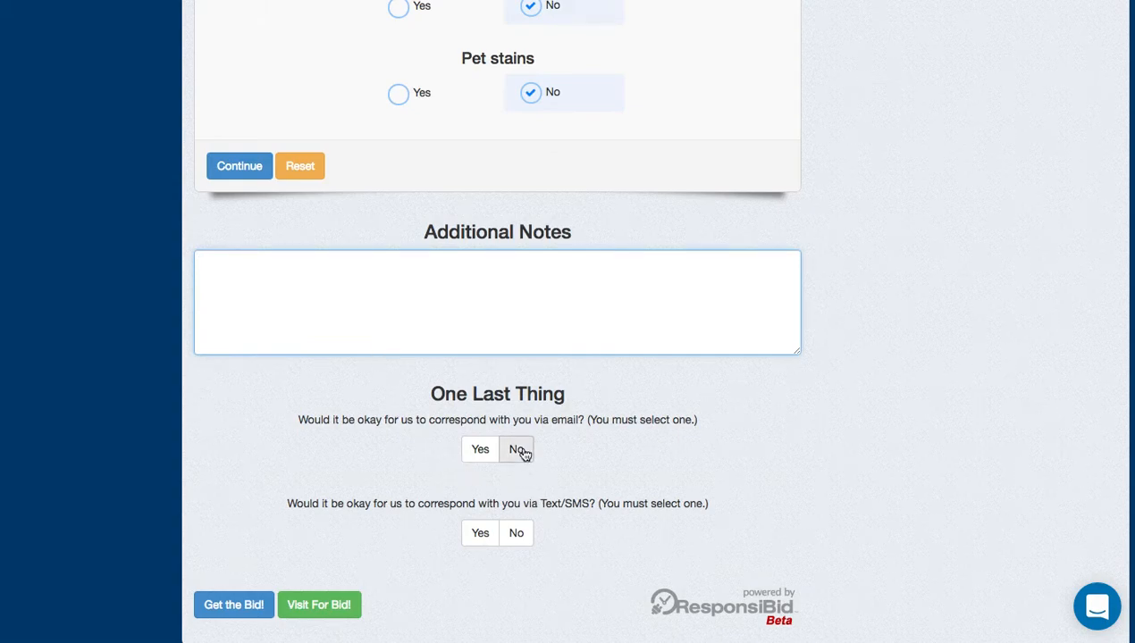
{"action": "left_click", "coordinate": [485, 451]}
{"action": "left_click", "coordinate": [480, 534]}
{"action": "left_click", "coordinate": [229, 604]}
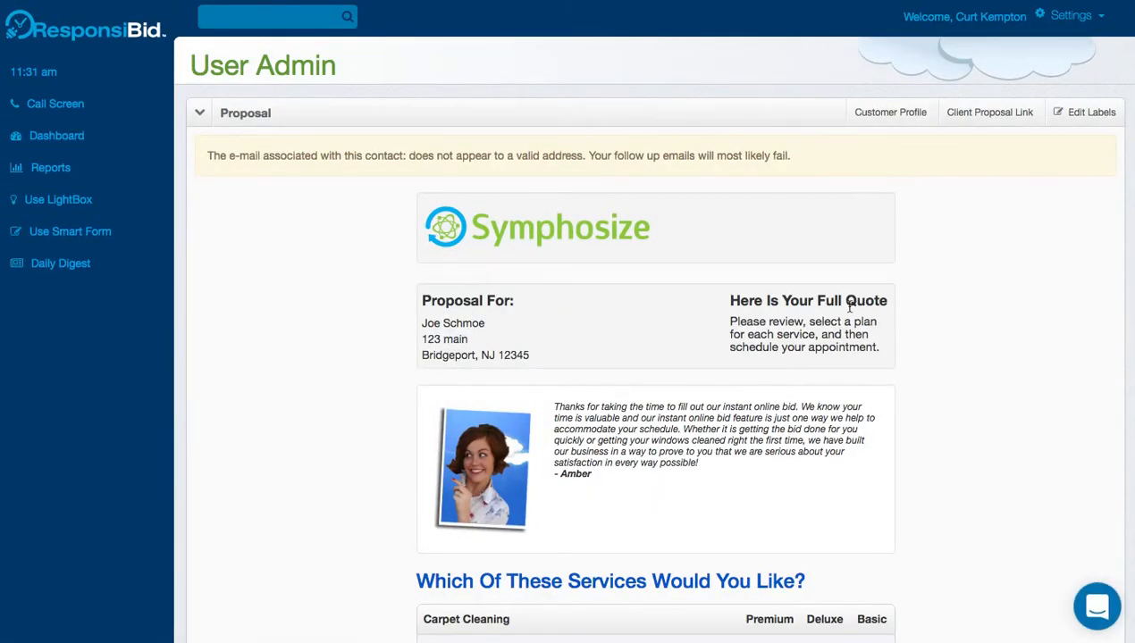
Review the proposal's Carpet Cleaning packages ($486, $421, $289) and Tile Cleaning extras ($652, $443, $234).
{"action": "scroll", "coordinate": [848, 307], "scroll_direction": "down", "scroll_amount": 5}
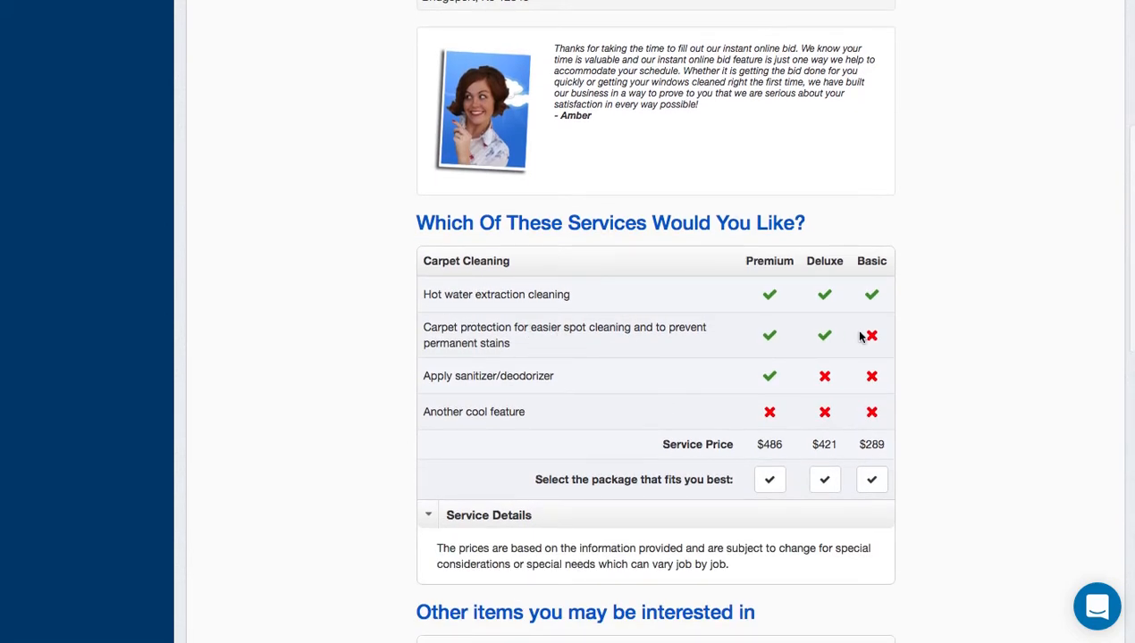
{"action": "scroll", "coordinate": [762, 376], "scroll_direction": "down", "scroll_amount": 1}
{"action": "scroll", "coordinate": [760, 375], "scroll_direction": "down", "scroll_amount": 4}
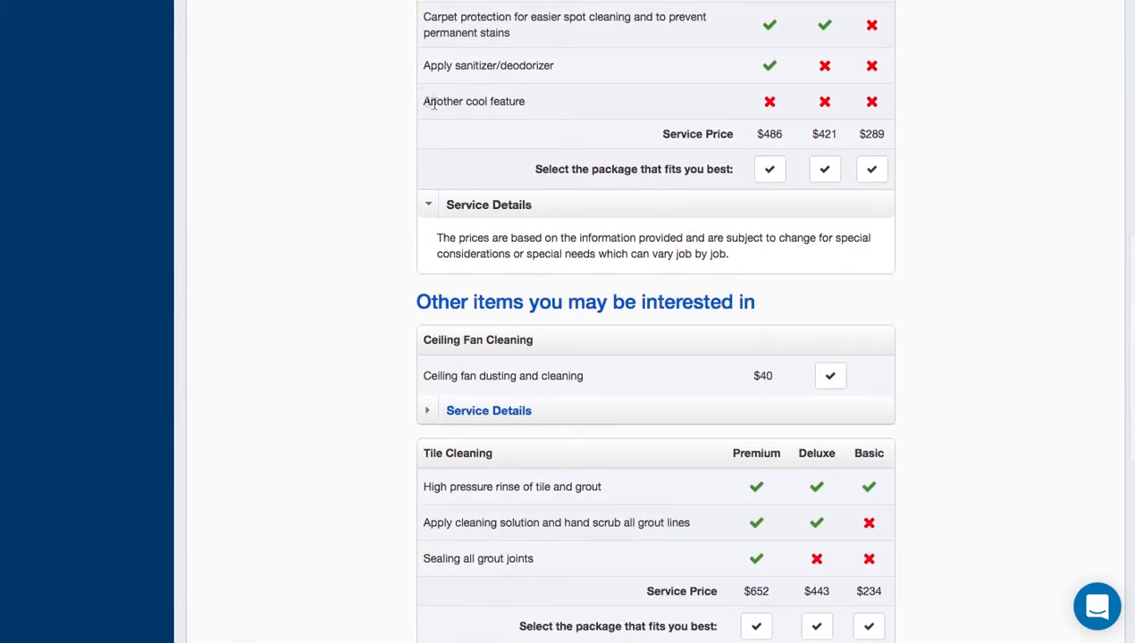
{"action": "left_click_drag", "start_coordinate": [443, 105], "coordinate": [913, 97]}
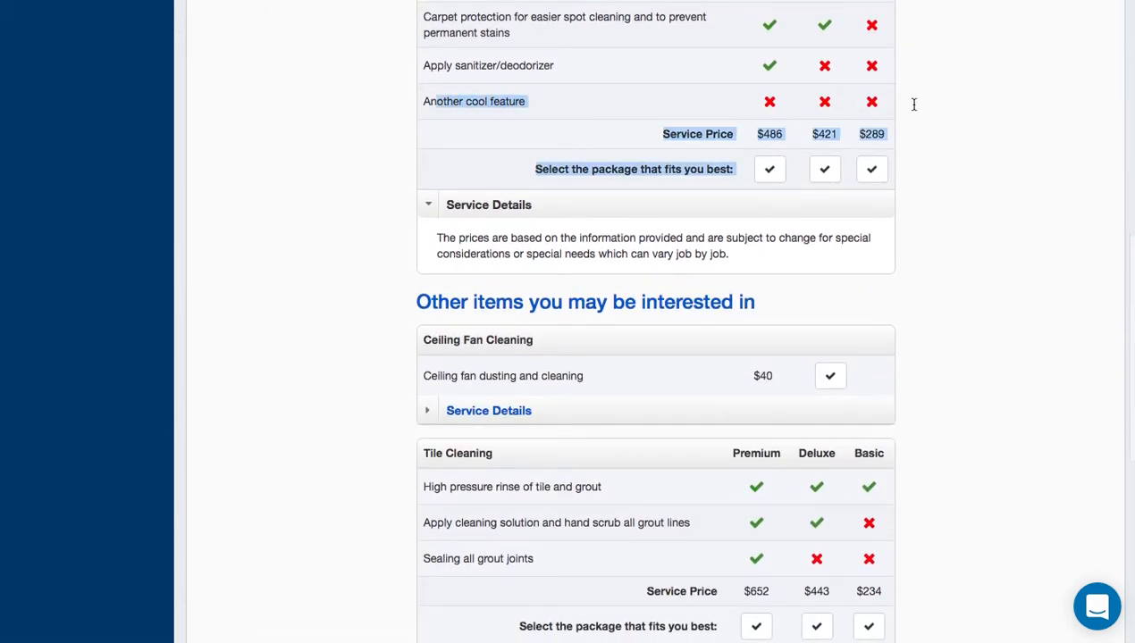
{"action": "left_click", "coordinate": [978, 179]}
{"action": "scroll", "coordinate": [876, 393], "scroll_direction": "down", "scroll_amount": 2}
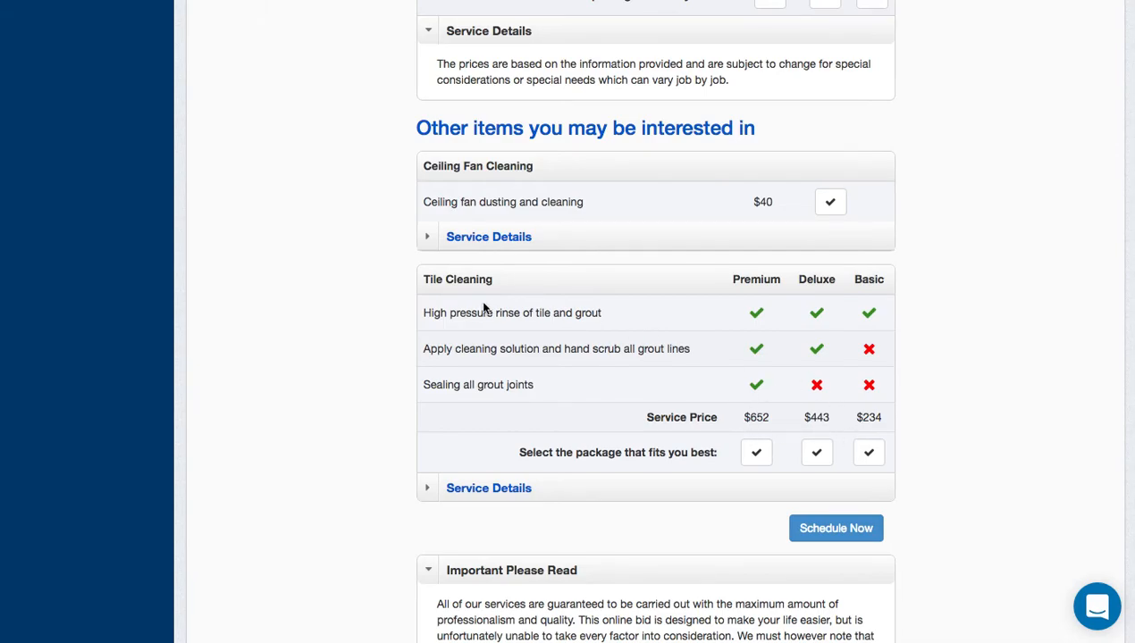
{"action": "scroll", "coordinate": [483, 309], "scroll_direction": "down", "scroll_amount": 1}
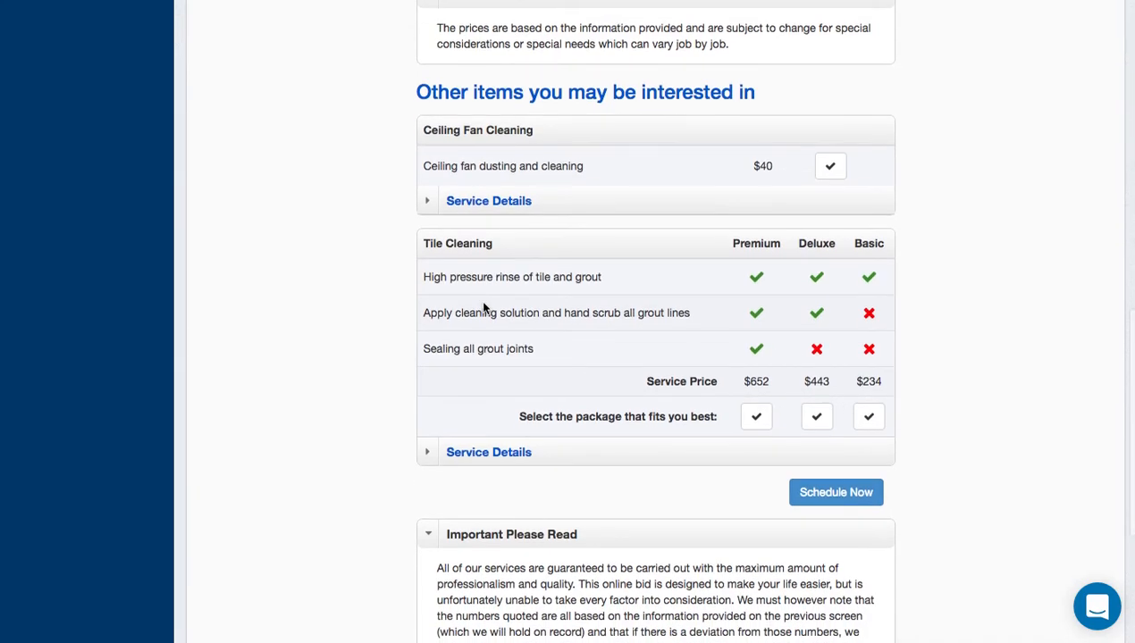
{"action": "scroll", "coordinate": [484, 308], "scroll_direction": "up", "scroll_amount": 12}
On the customer profile, uncheck Tile Cleaning's Addon (up-sell) option and save the service.
{"action": "left_click", "coordinate": [863, 115]}
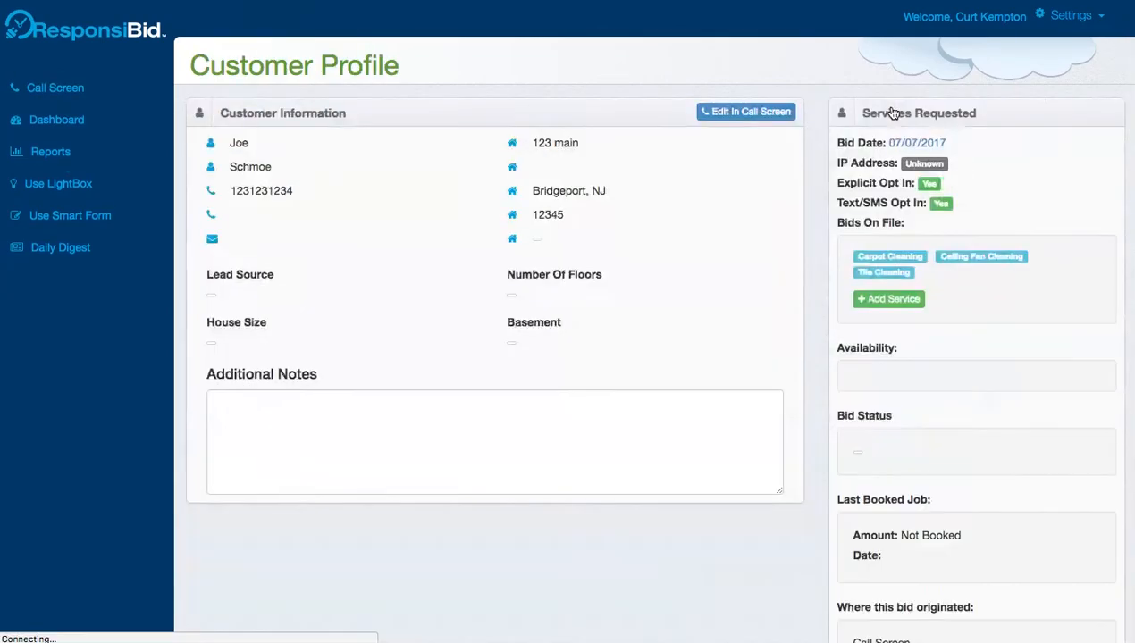
{"action": "scroll", "coordinate": [481, 467], "scroll_direction": "down", "scroll_amount": 10}
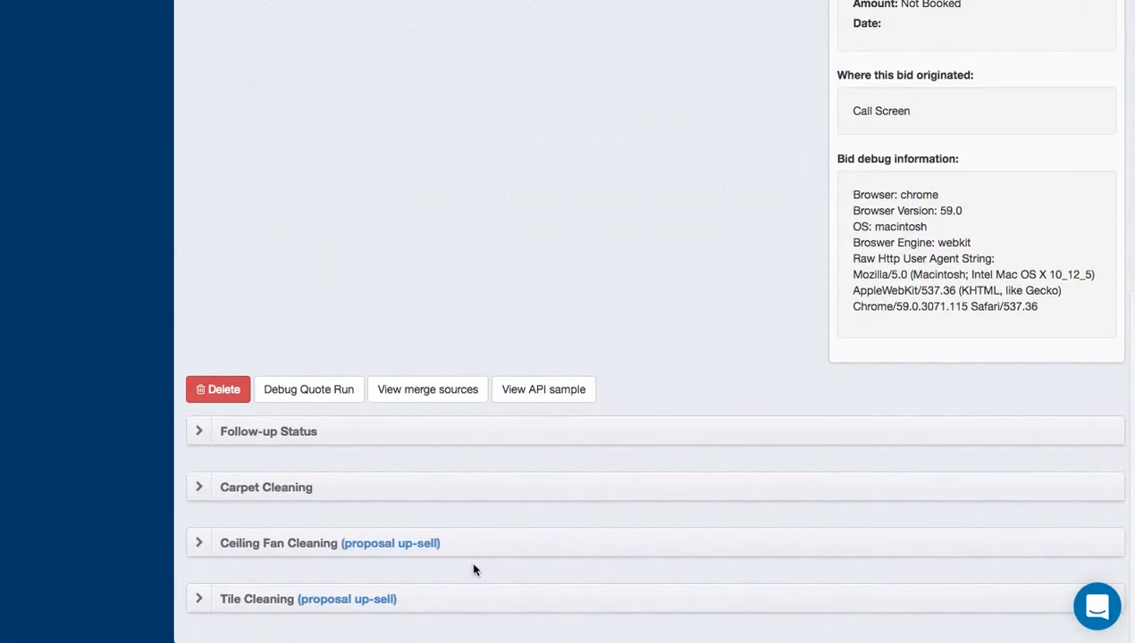
{"action": "left_click", "coordinate": [427, 605]}
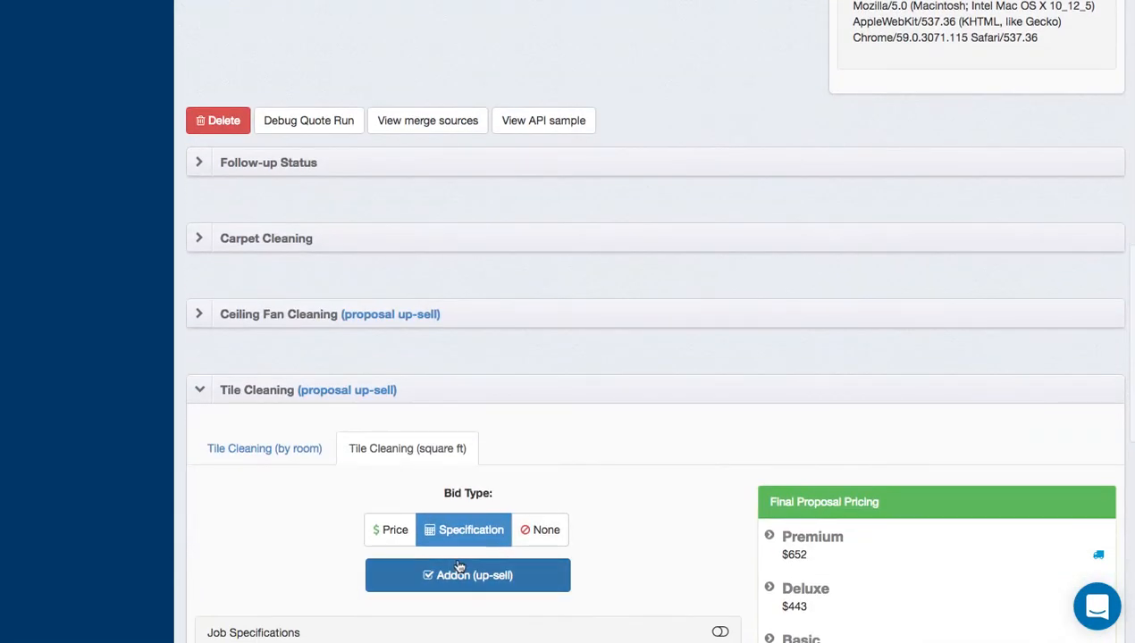
{"action": "left_click", "coordinate": [453, 585]}
{"action": "scroll", "coordinate": [452, 581], "scroll_direction": "down", "scroll_amount": 10}
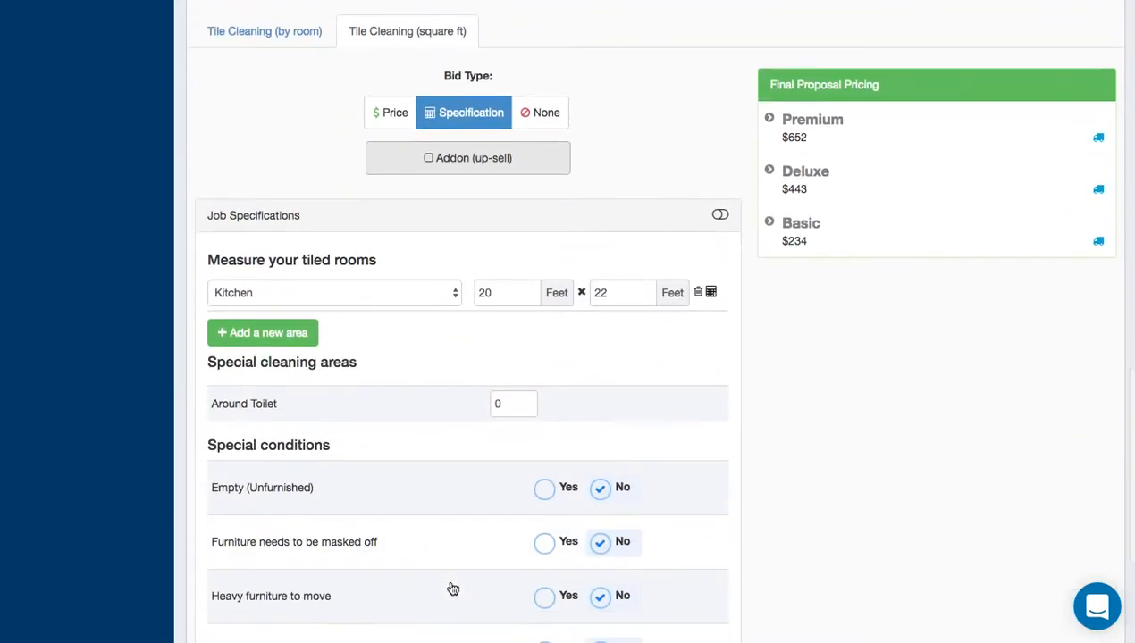
{"action": "left_click", "coordinate": [225, 552]}
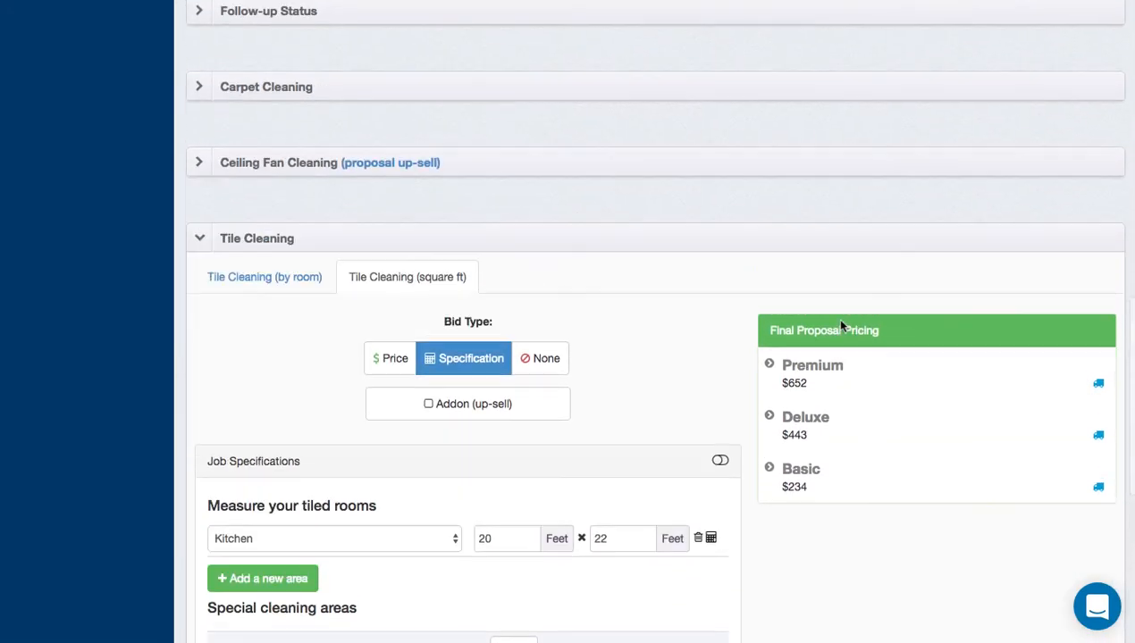
{"action": "left_click", "coordinate": [344, 274]}
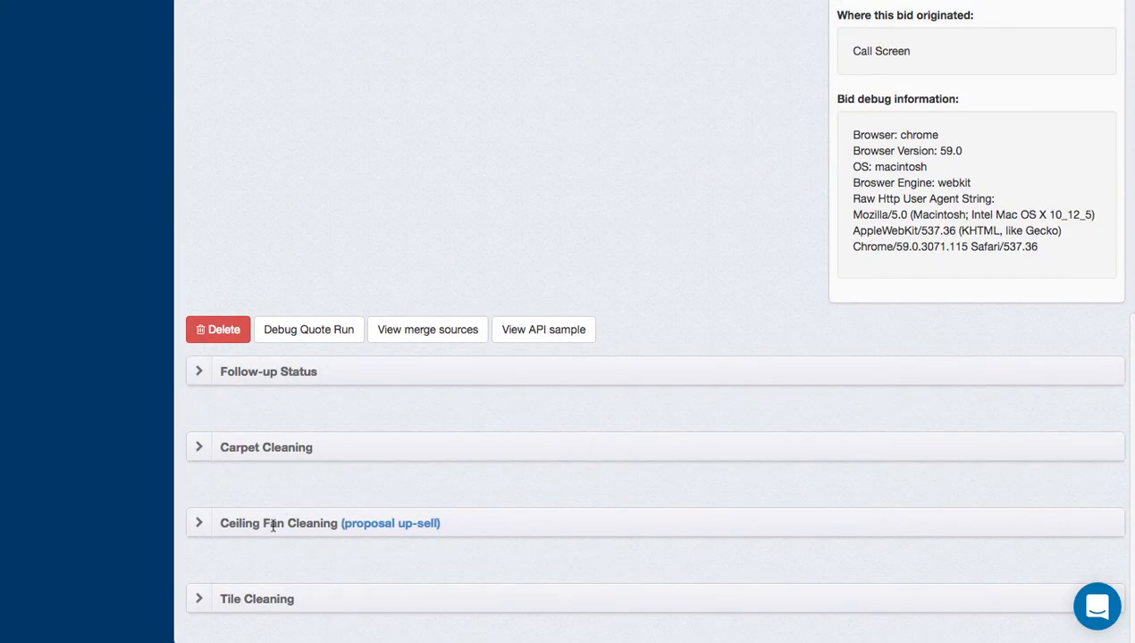
{"action": "scroll", "coordinate": [387, 482], "scroll_direction": "up", "scroll_amount": 7}
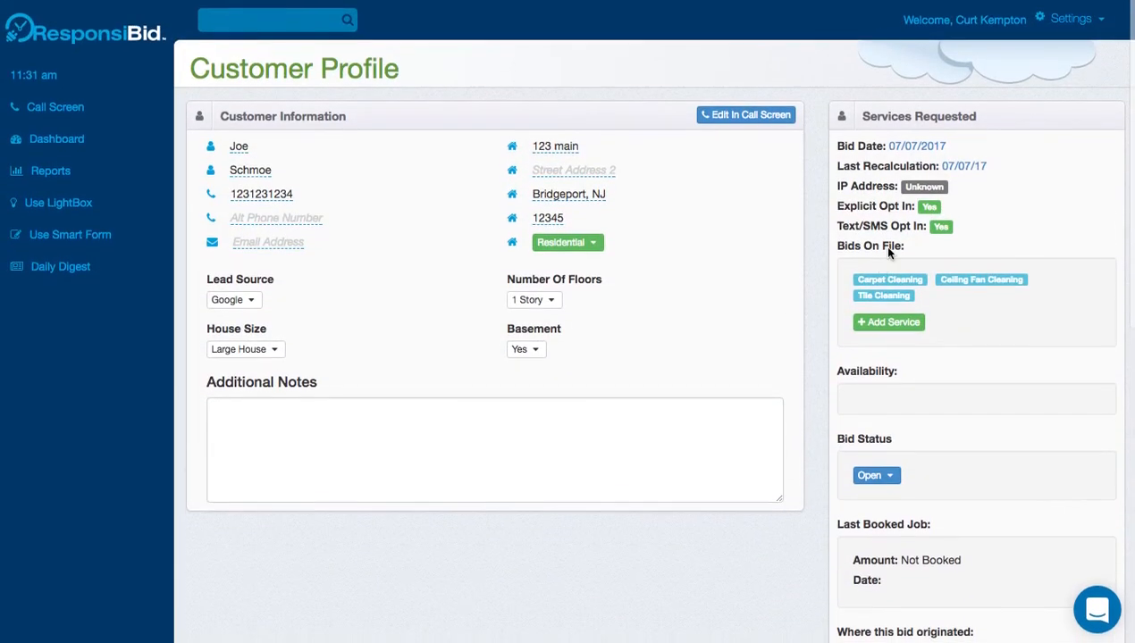
Open the recalculated proposal and confirm Tile Cleaning now appears beside Carpet Cleaning as a main package.
{"action": "left_click", "coordinate": [964, 164]}
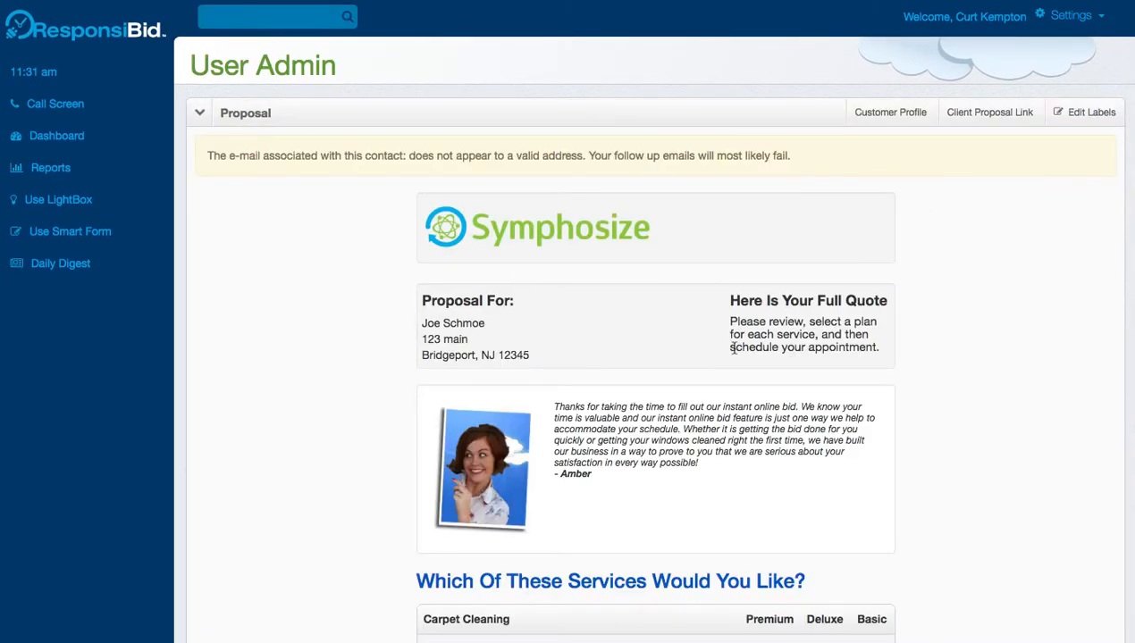
{"action": "scroll", "coordinate": [731, 346], "scroll_direction": "down", "scroll_amount": 5}
{"action": "scroll", "coordinate": [734, 349], "scroll_direction": "down", "scroll_amount": 1}
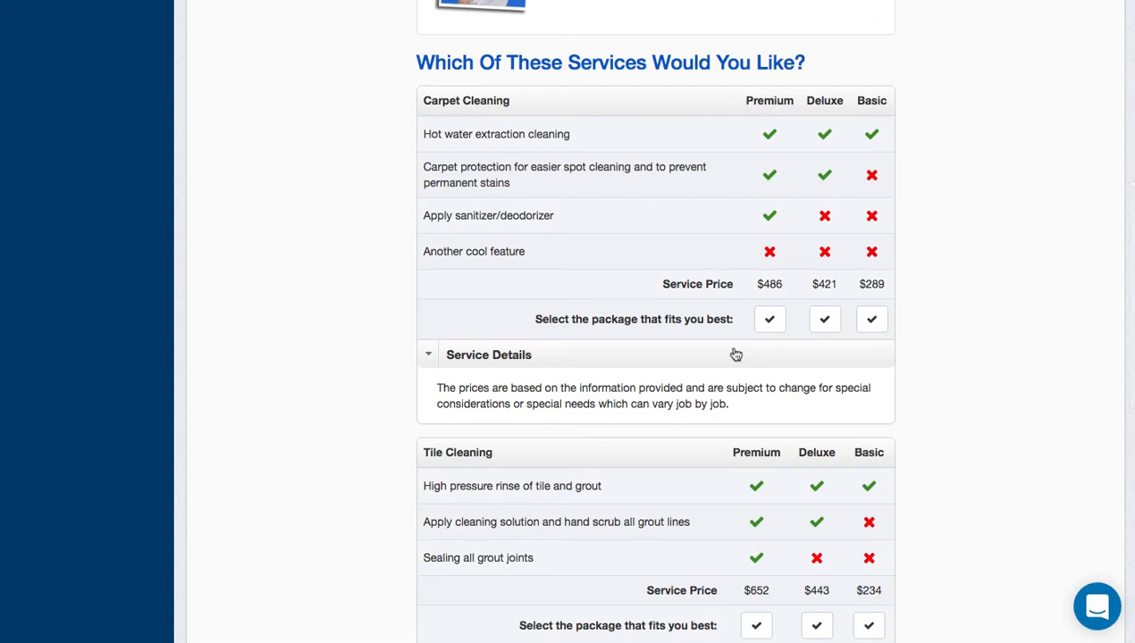
{"action": "scroll", "coordinate": [735, 354], "scroll_direction": "down", "scroll_amount": 6}
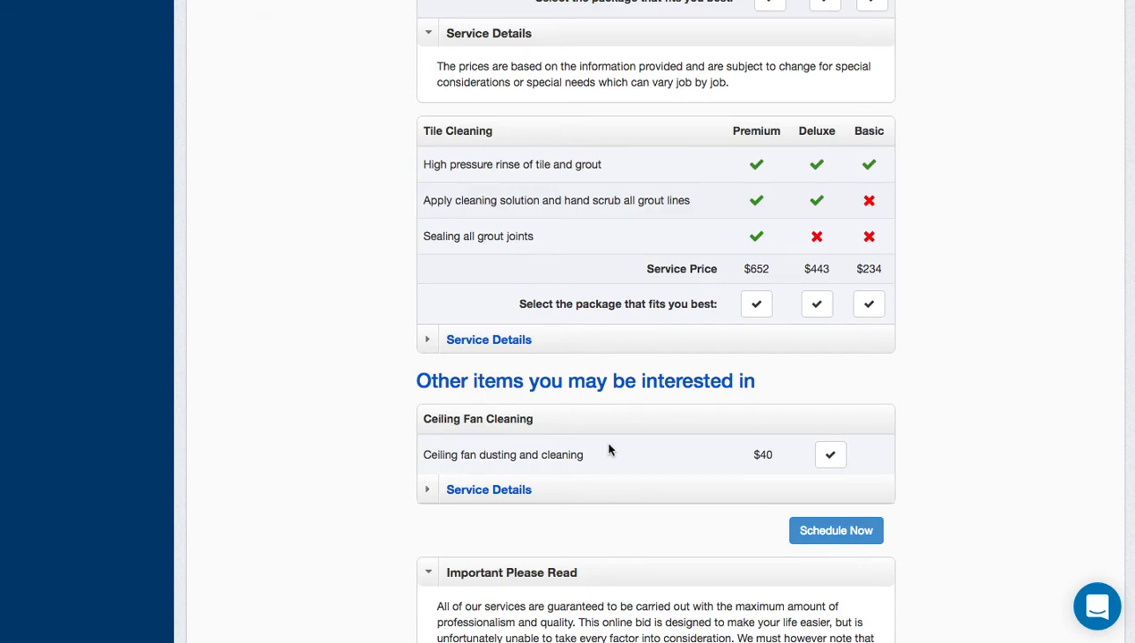
{"action": "scroll", "coordinate": [607, 446], "scroll_direction": "up", "scroll_amount": 3}
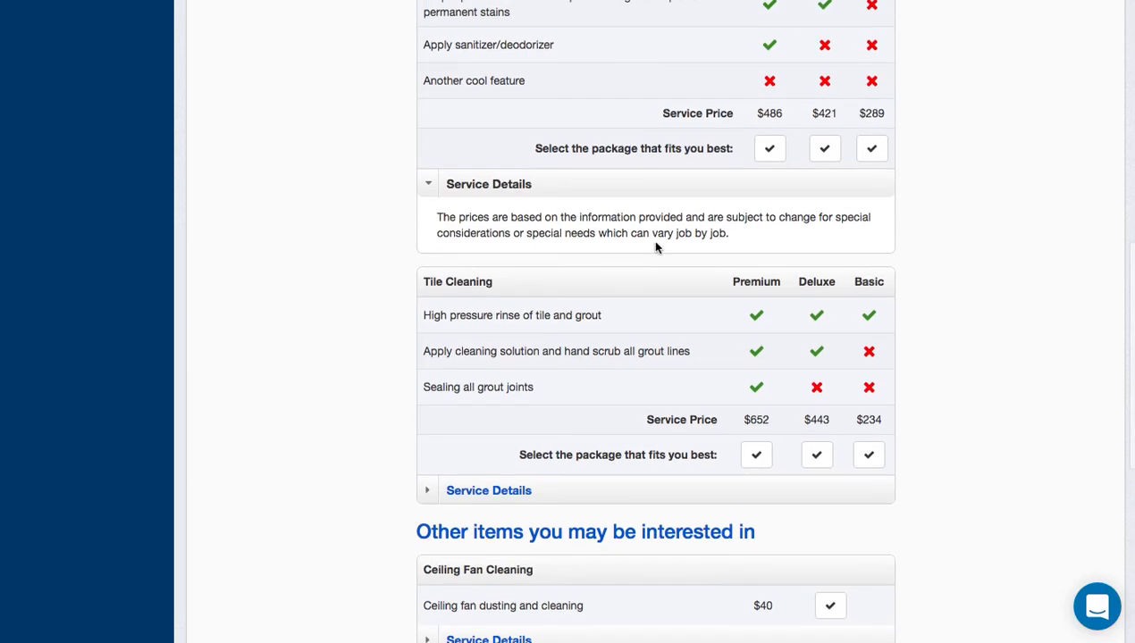
{"action": "scroll", "coordinate": [653, 246], "scroll_direction": "up", "scroll_amount": 2}
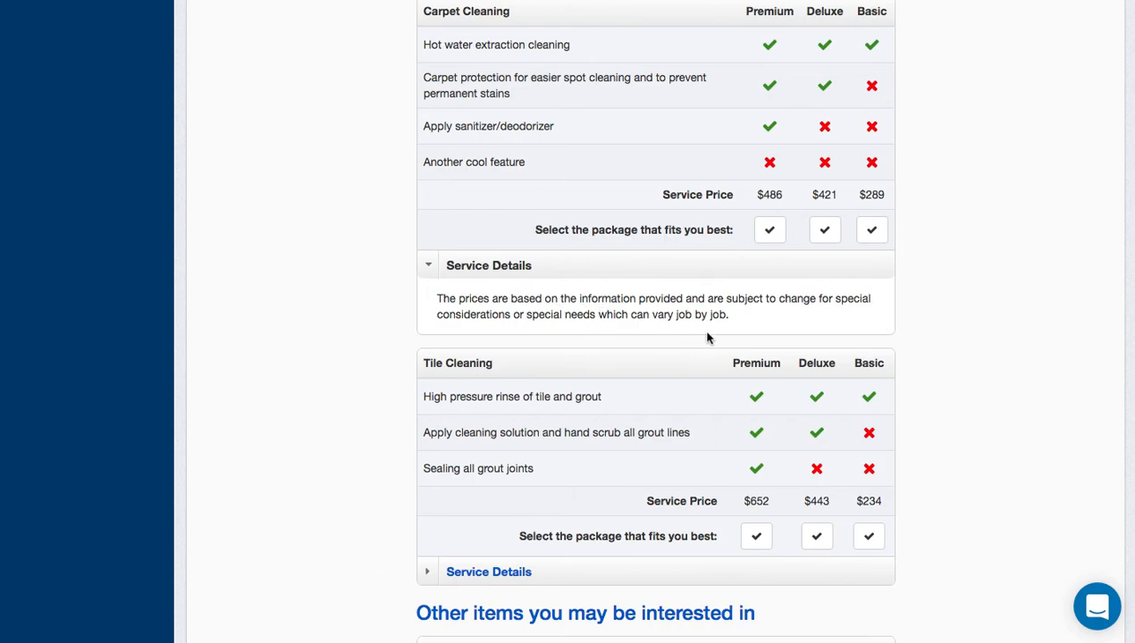
{"action": "scroll", "coordinate": [659, 292], "scroll_direction": "up", "scroll_amount": 2}
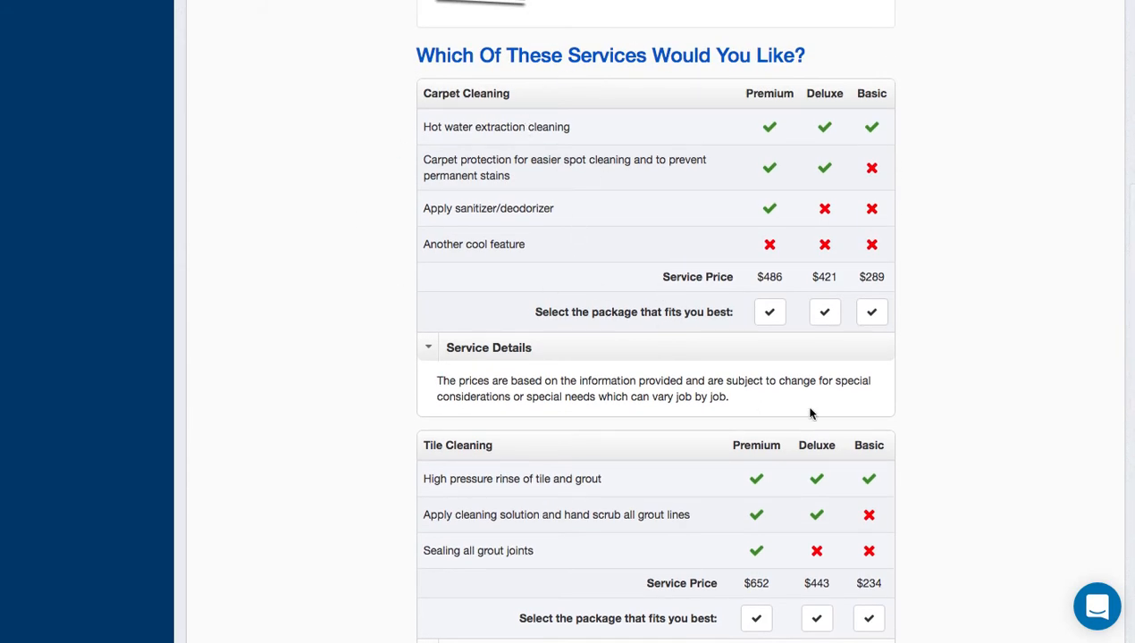
Highlight the 'Other items you may be interested in' heading, now listing only Ceiling Fan Cleaning.
{"action": "scroll", "coordinate": [666, 483], "scroll_direction": "down", "scroll_amount": 1}
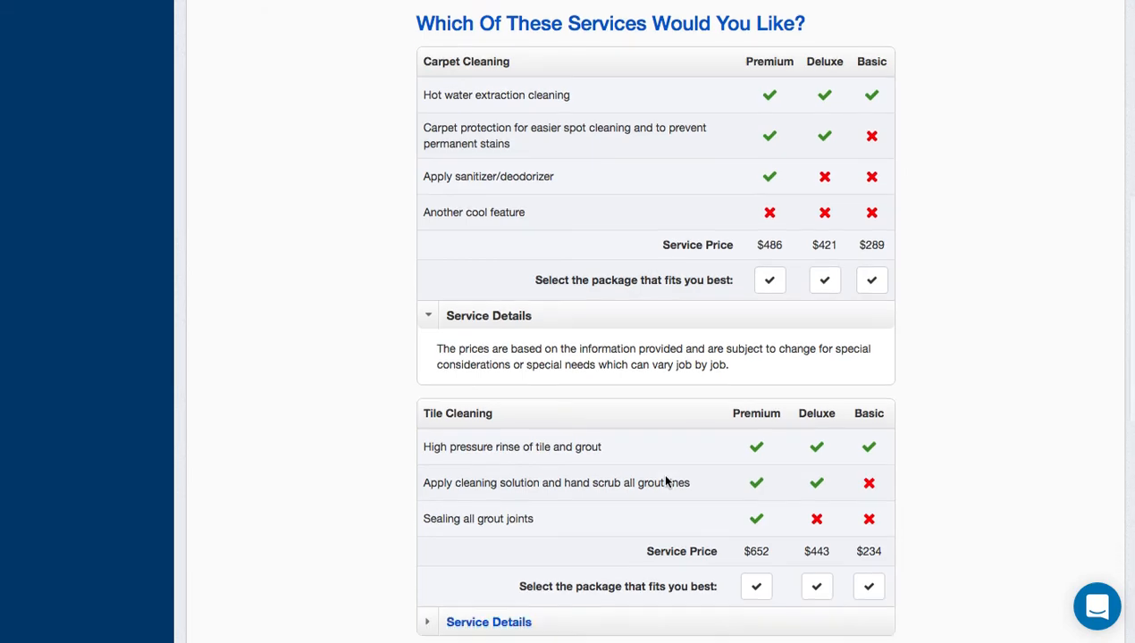
{"action": "scroll", "coordinate": [665, 483], "scroll_direction": "down", "scroll_amount": 1}
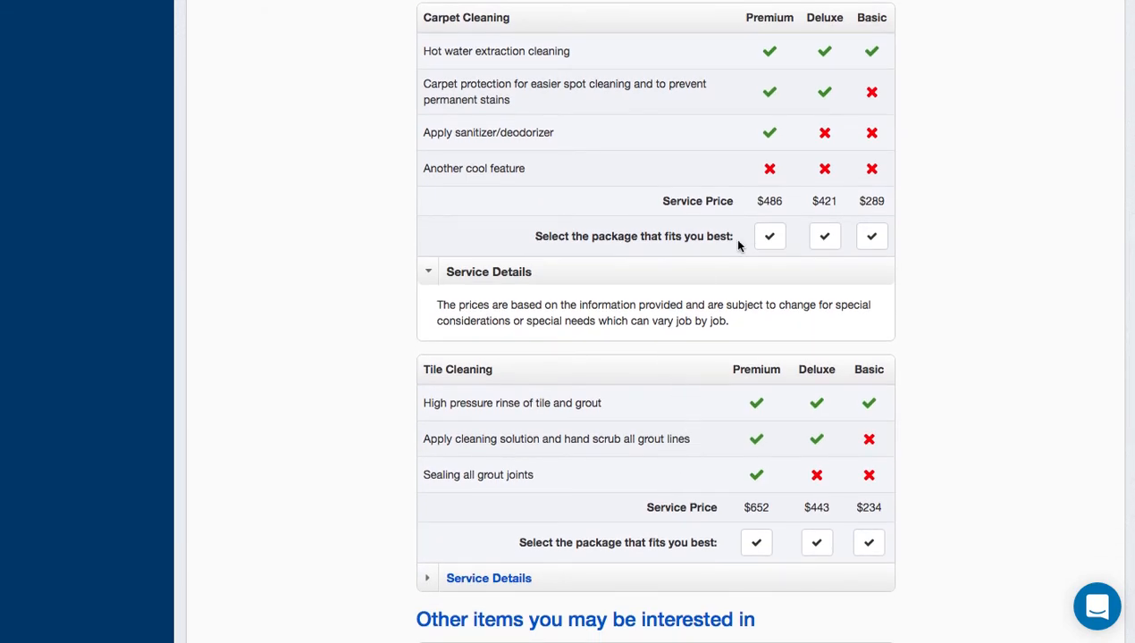
{"action": "scroll", "coordinate": [738, 243], "scroll_direction": "up", "scroll_amount": 10}
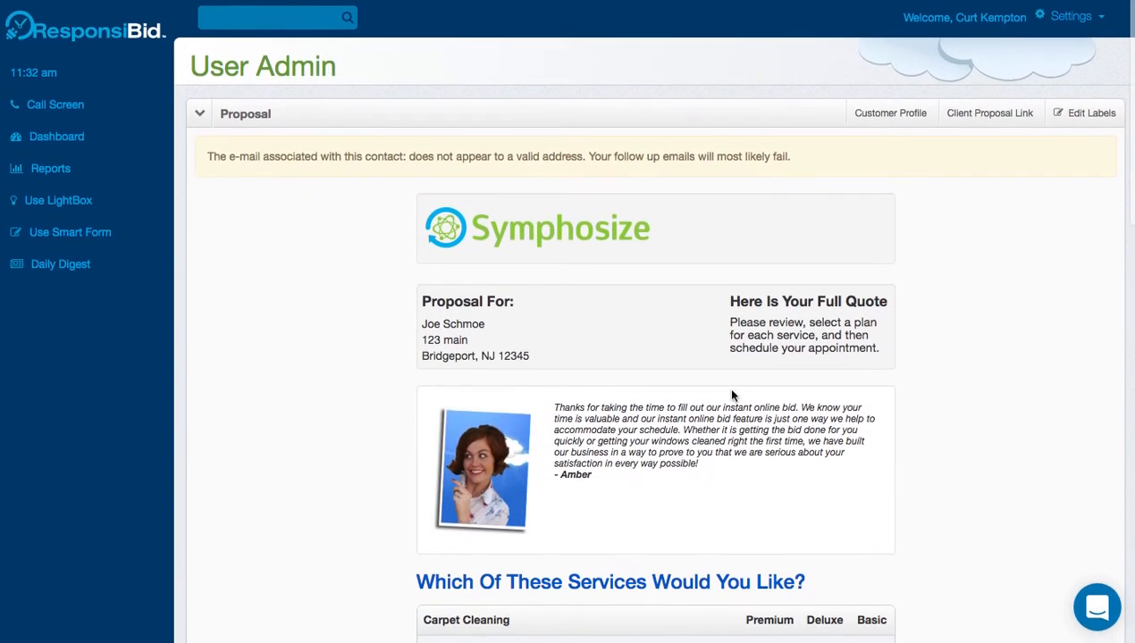
{"action": "scroll", "coordinate": [738, 386], "scroll_direction": "down", "scroll_amount": 10}
{"action": "left_click_drag", "start_coordinate": [764, 388], "coordinate": [407, 379]}
{"action": "scroll", "coordinate": [738, 368], "scroll_direction": "up", "scroll_amount": 10}
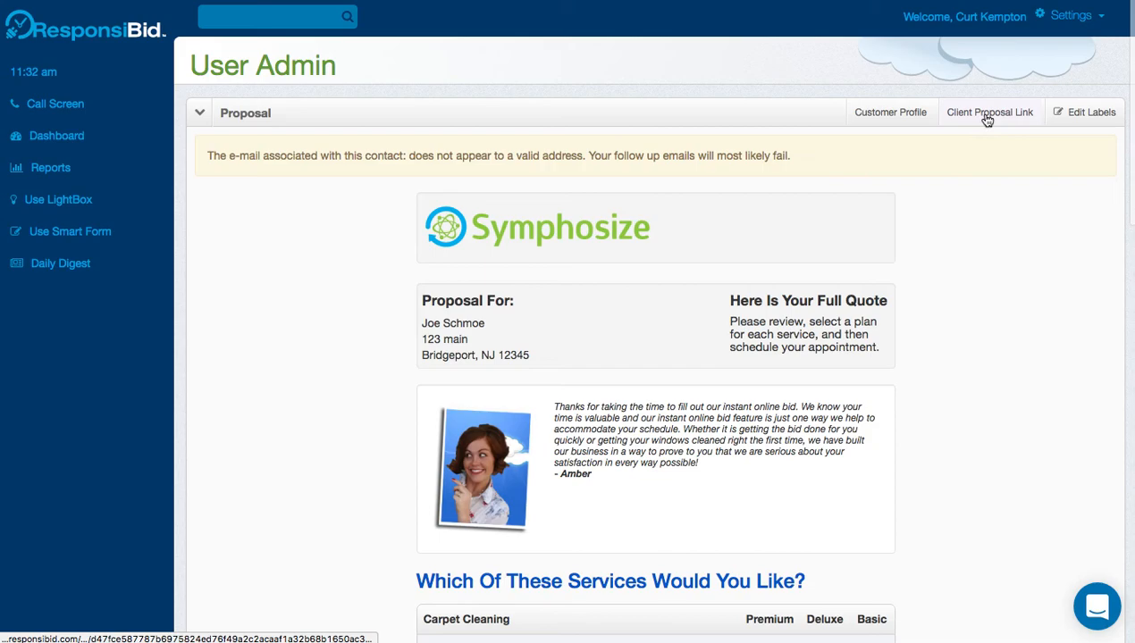
Enable label editing and inspect the 'Other items you may be interested in' label, leaving it unchanged.
{"action": "left_click", "coordinate": [1099, 114]}
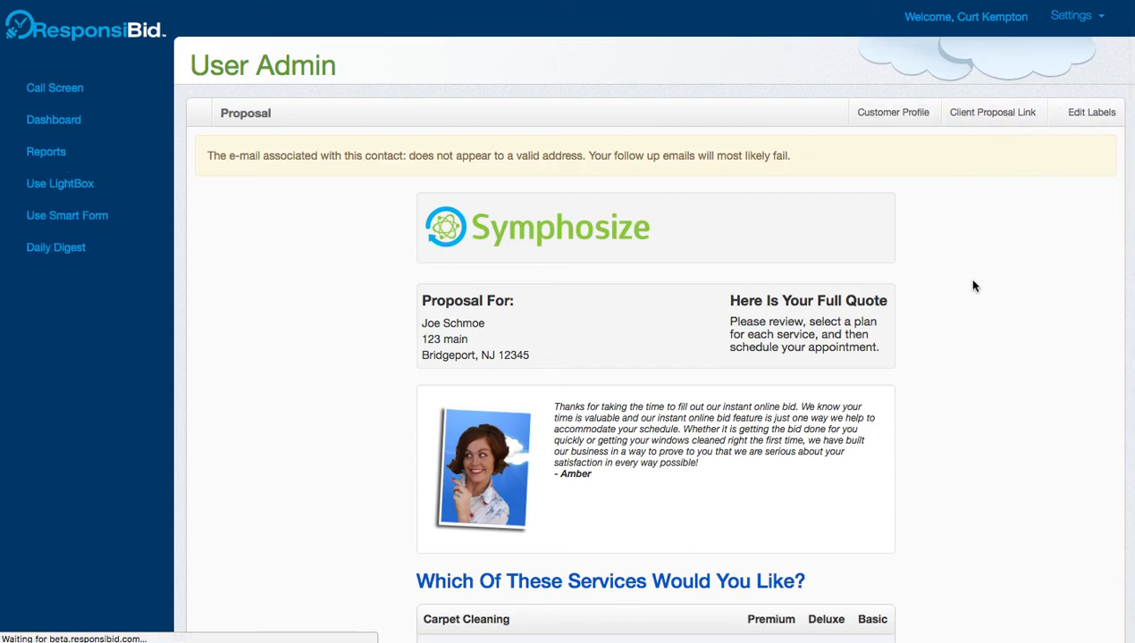
{"action": "scroll", "coordinate": [947, 319], "scroll_direction": "down", "scroll_amount": 9}
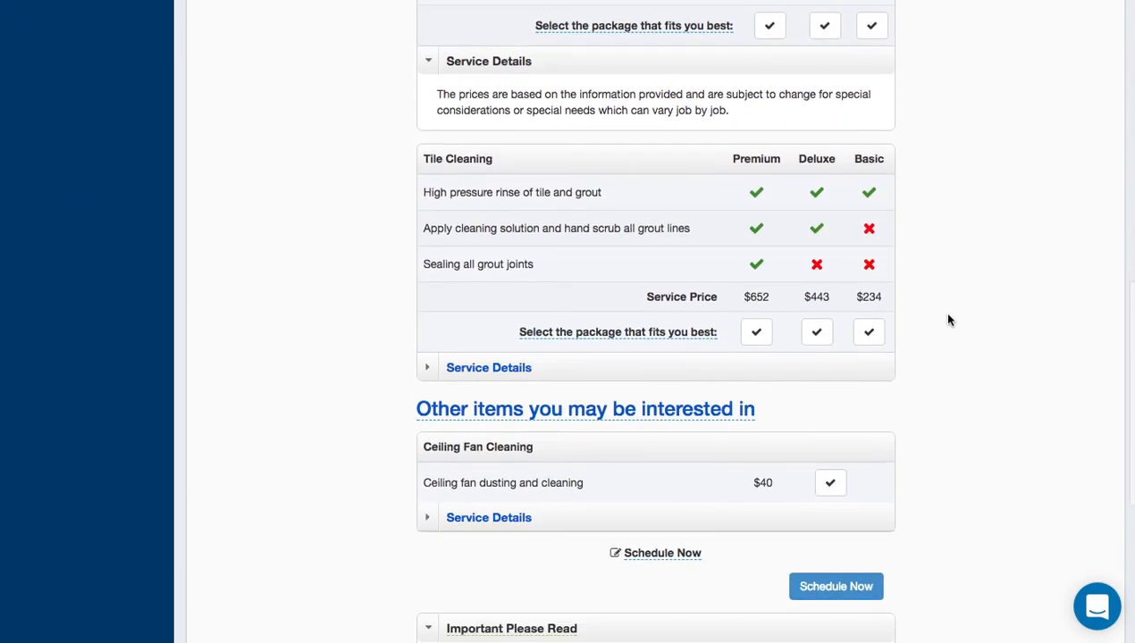
{"action": "left_click", "coordinate": [661, 409]}
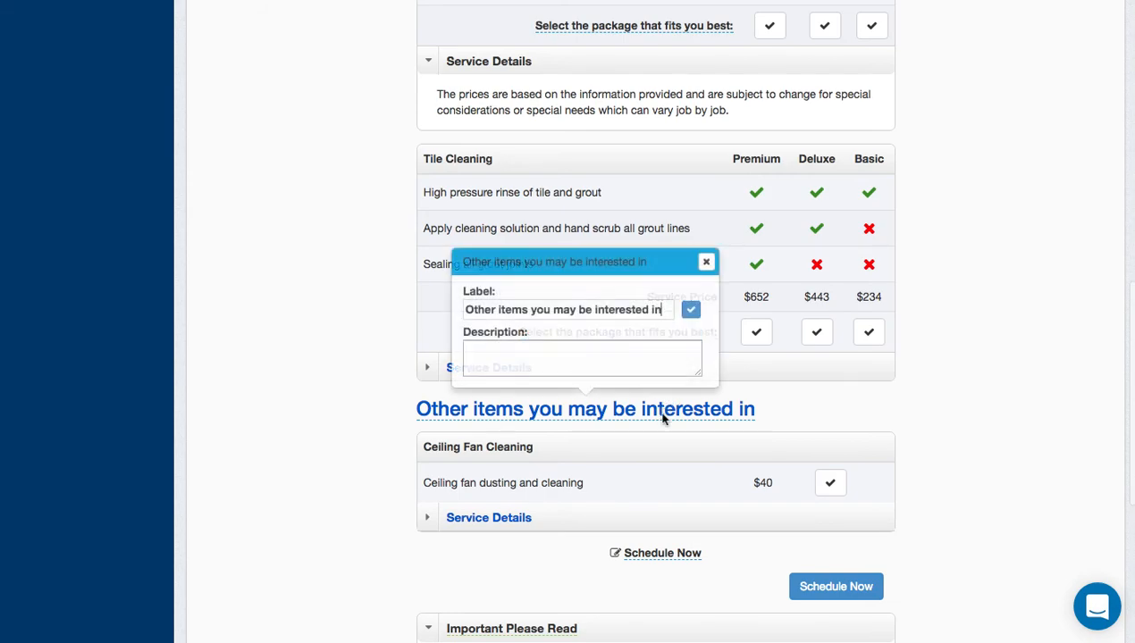
{"action": "triple_click", "coordinate": [579, 309]}
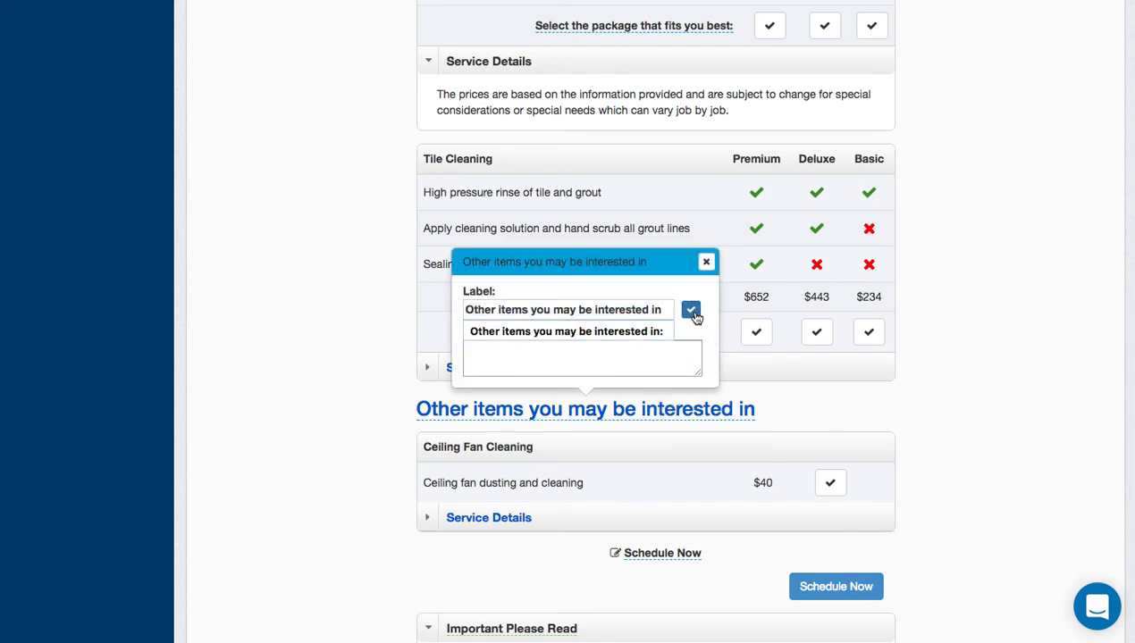
{"action": "left_click", "coordinate": [705, 262]}
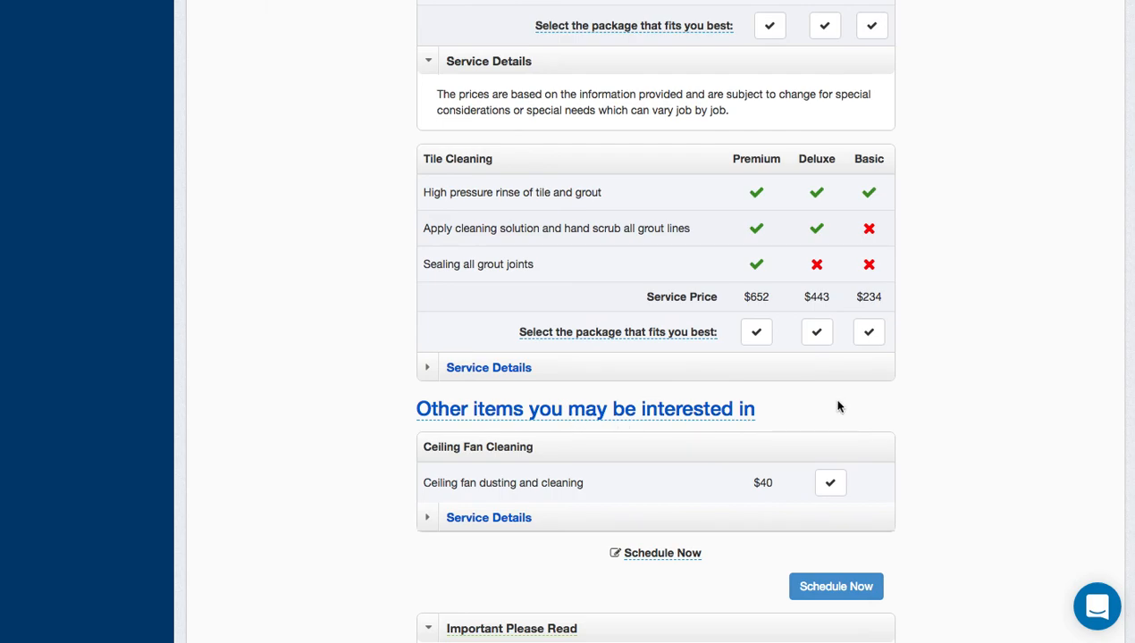
{"action": "scroll", "coordinate": [993, 292], "scroll_direction": "up", "scroll_amount": 15}
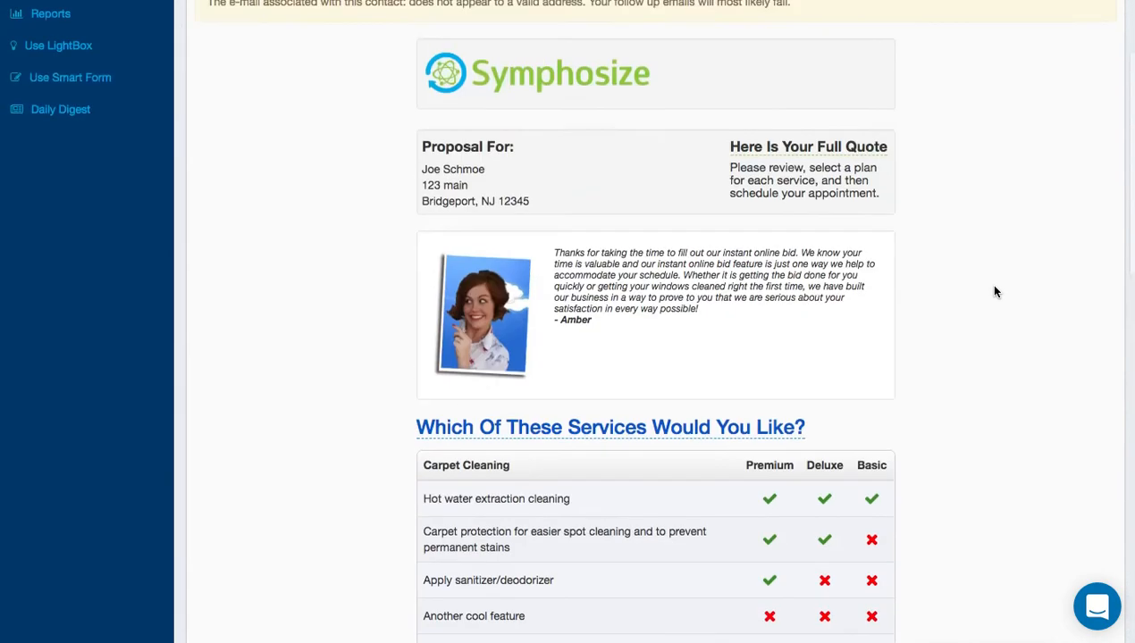